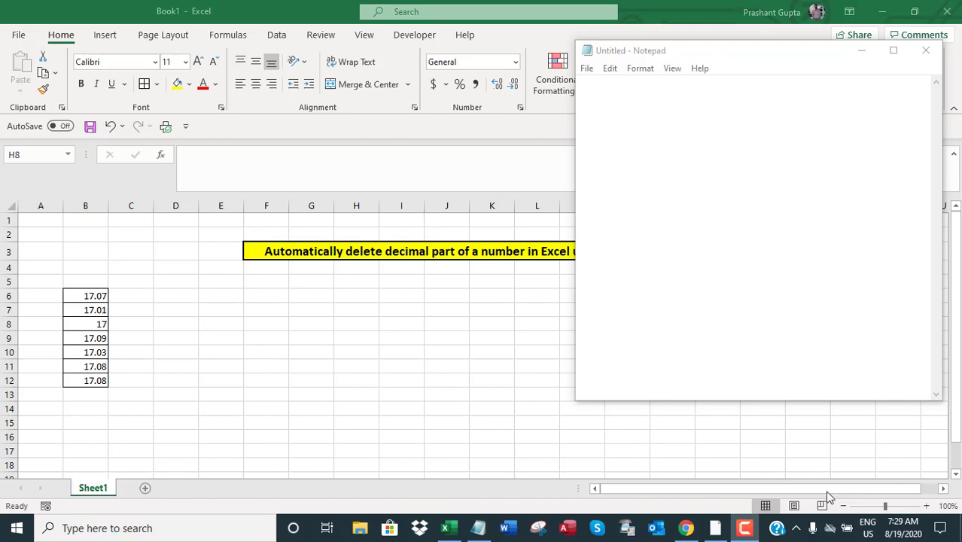
# - In Notepad, type 'Hello,', the VBA decimal-deletion intro sentence and 'So, let's get started.'
pyautogui.click(744, 528)
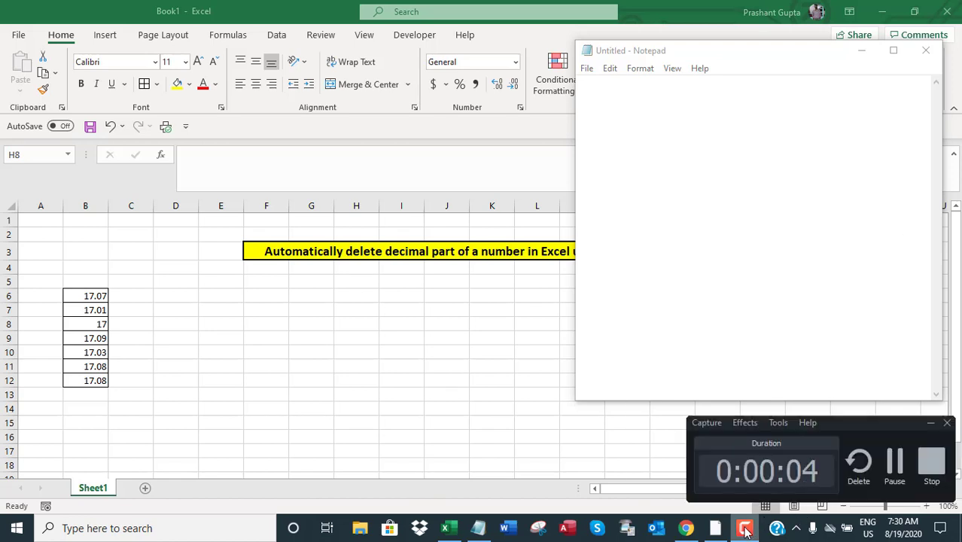
pyautogui.click(730, 113)
pyautogui.write('H')
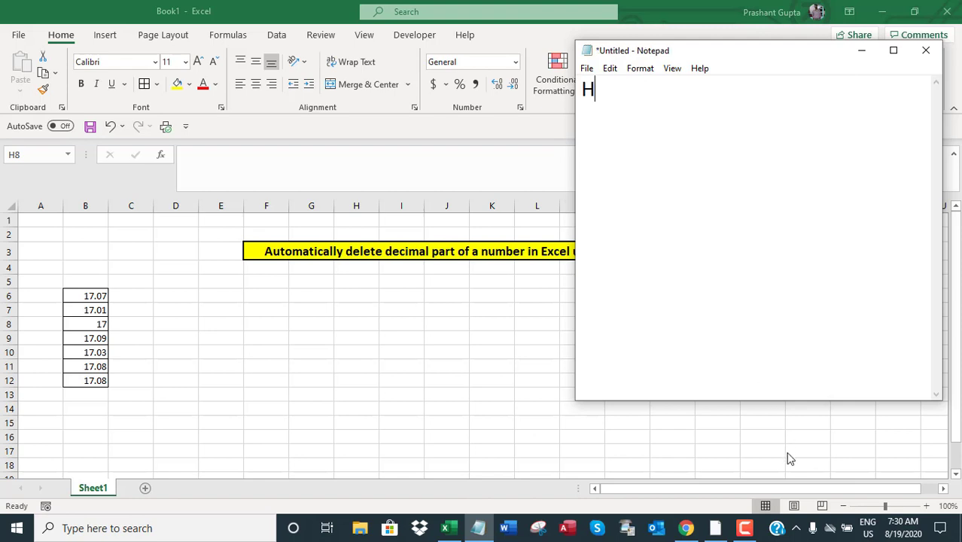
pyautogui.write('ello,')
pyautogui.press('Return')
pyautogui.press('Return')
pyautogui.write('In t')
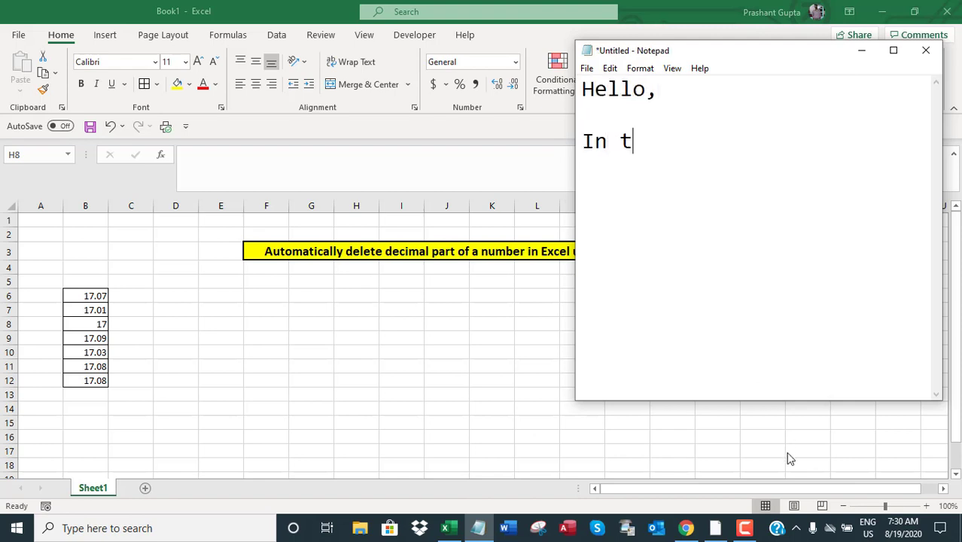
pyautogui.write('his video, I wi')
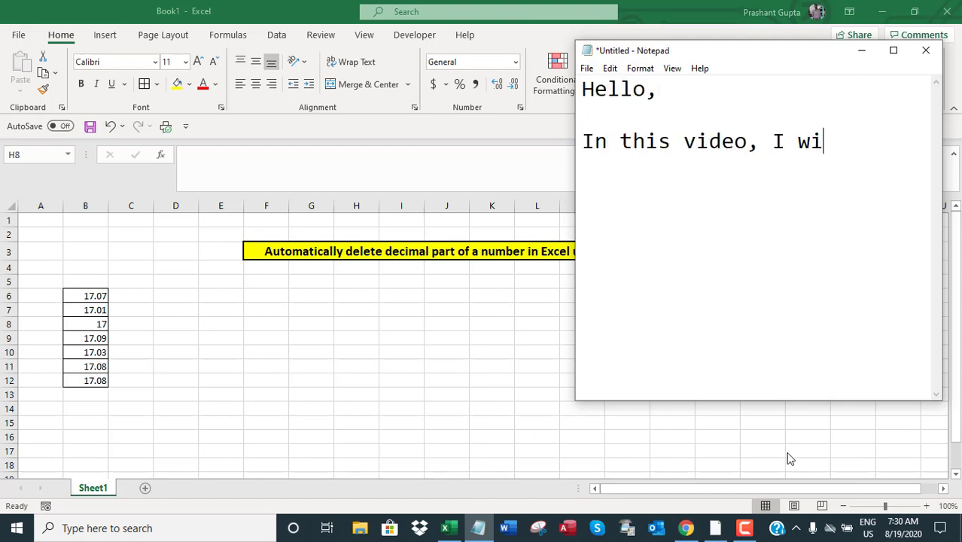
pyautogui.write('ll show, how t')
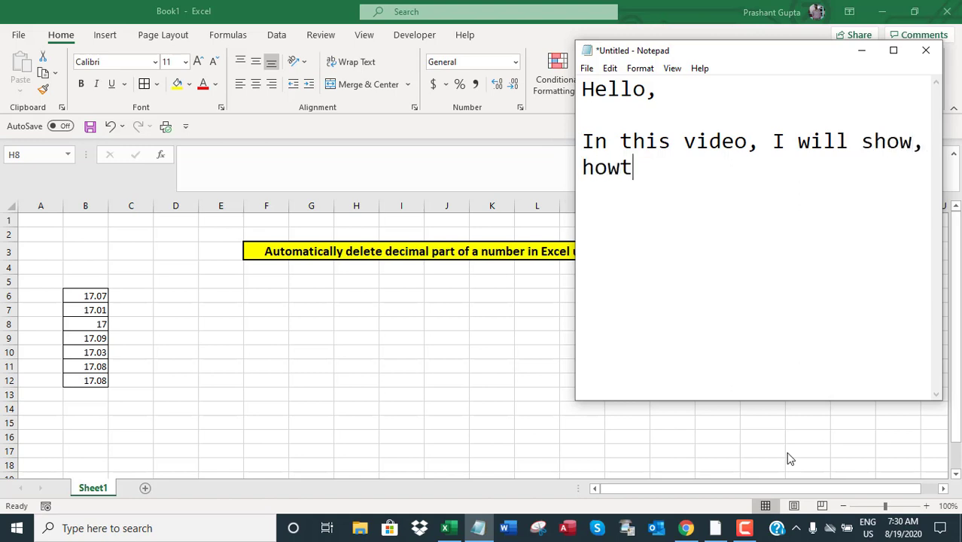
pyautogui.press('BackSpace')
pyautogui.write('to automatical')
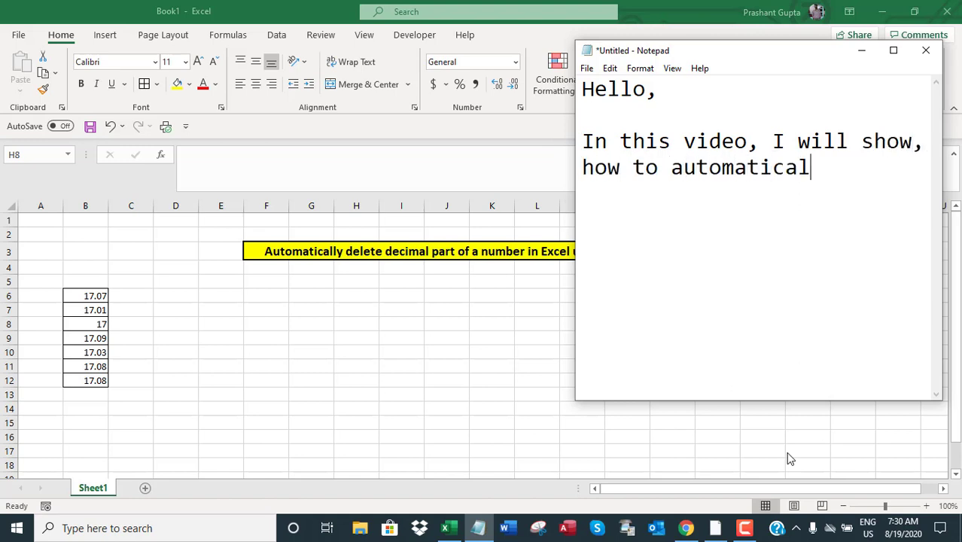
pyautogui.write('ly delete th')
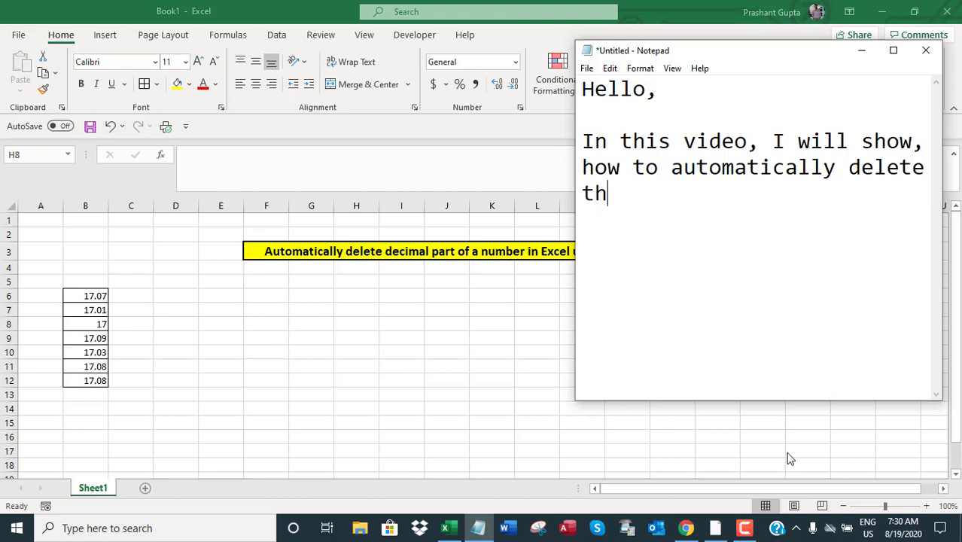
pyautogui.write('e decimal pa')
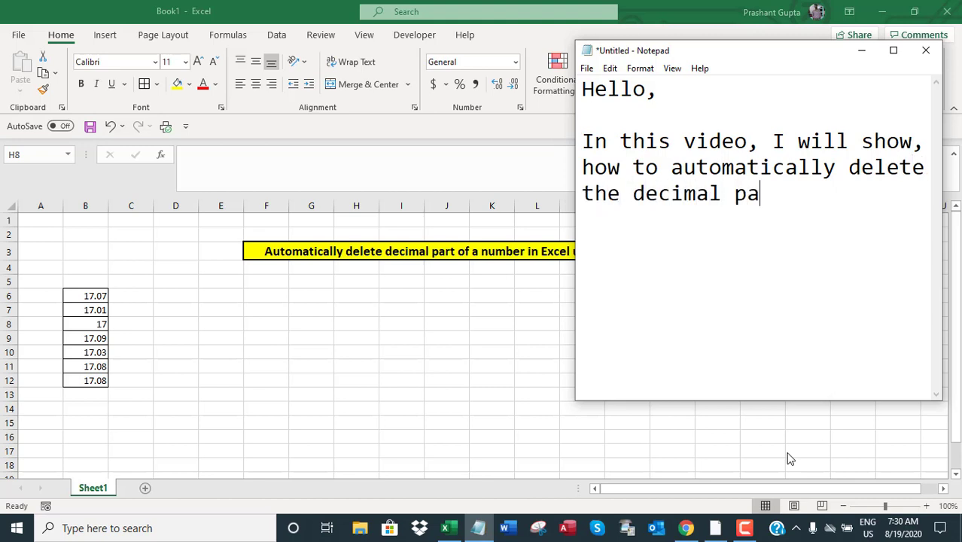
pyautogui.write('rt of a number ')
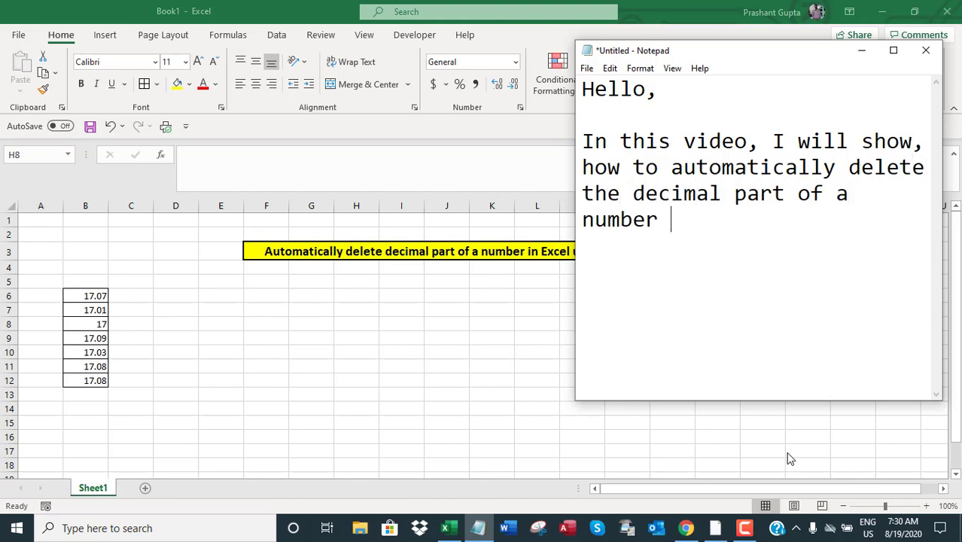
pyautogui.write('in Excel using ')
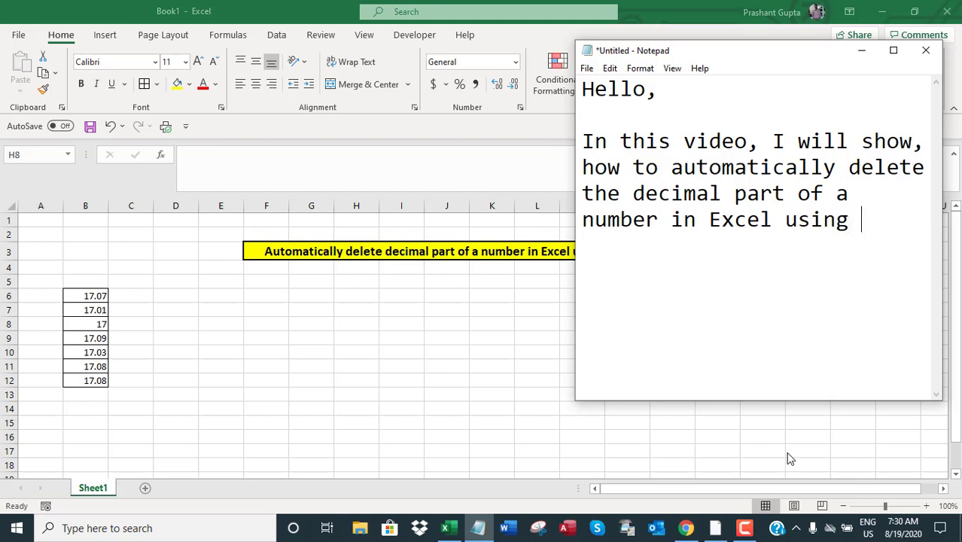
pyautogui.write('VBA.')
pyautogui.press('Return')
pyautogui.press('Return')
pyautogui.write('So, ')
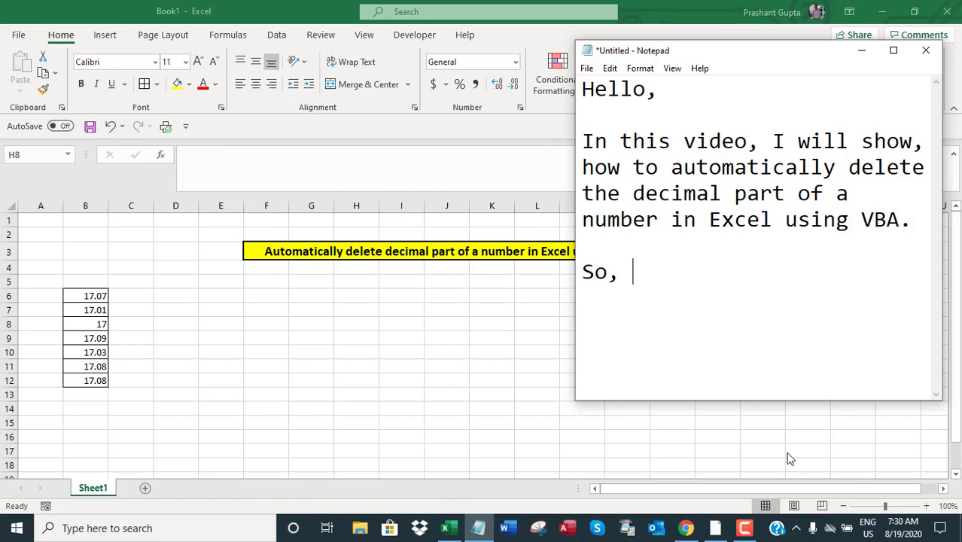
pyautogui.write("let's get sta")
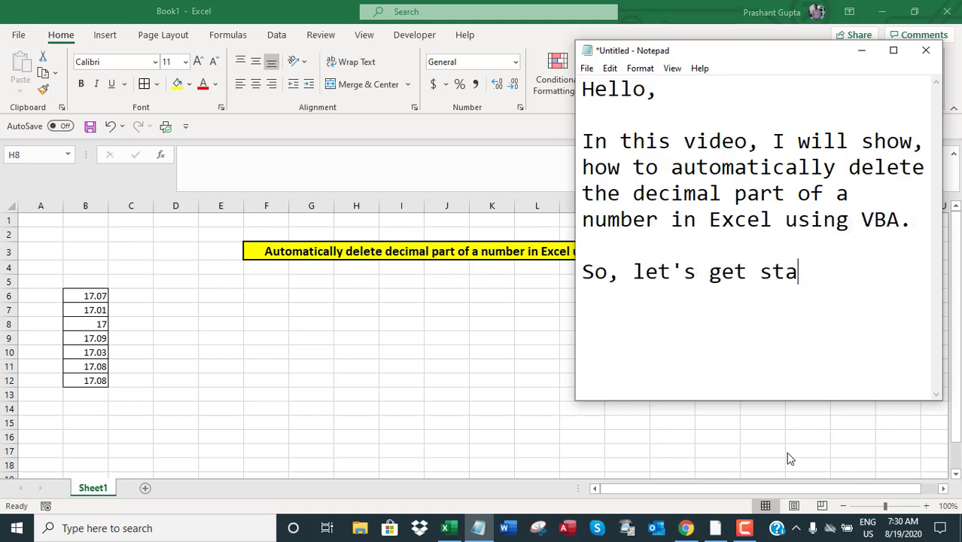
pyautogui.write('rted.')
# - Add the line 'For this, we will create a function.', fixing typos along the way
pyautogui.press('Return')
pyautogui.press('Return')
pyautogui.write('For this, w e')
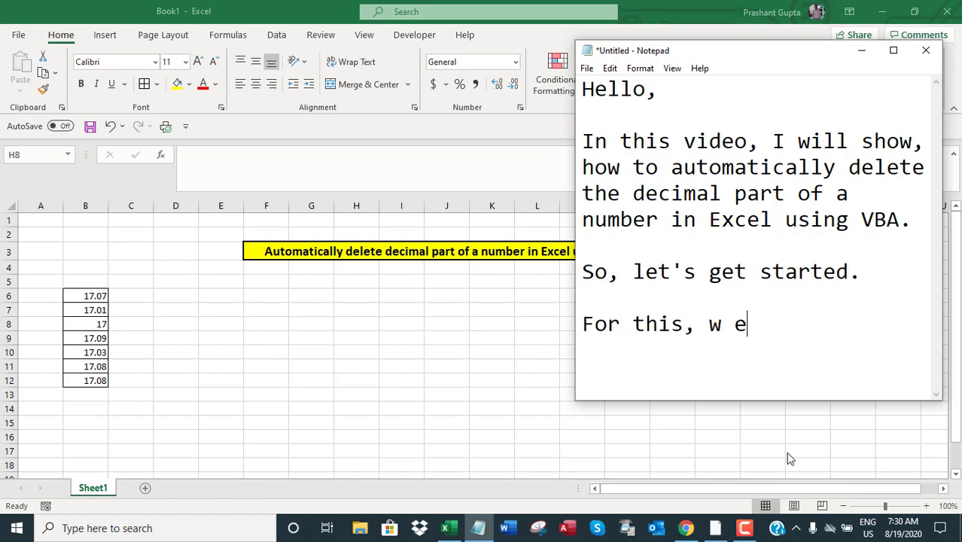
pyautogui.press('BackSpace')
pyautogui.press('BackSpace')
pyautogui.write('e willc')
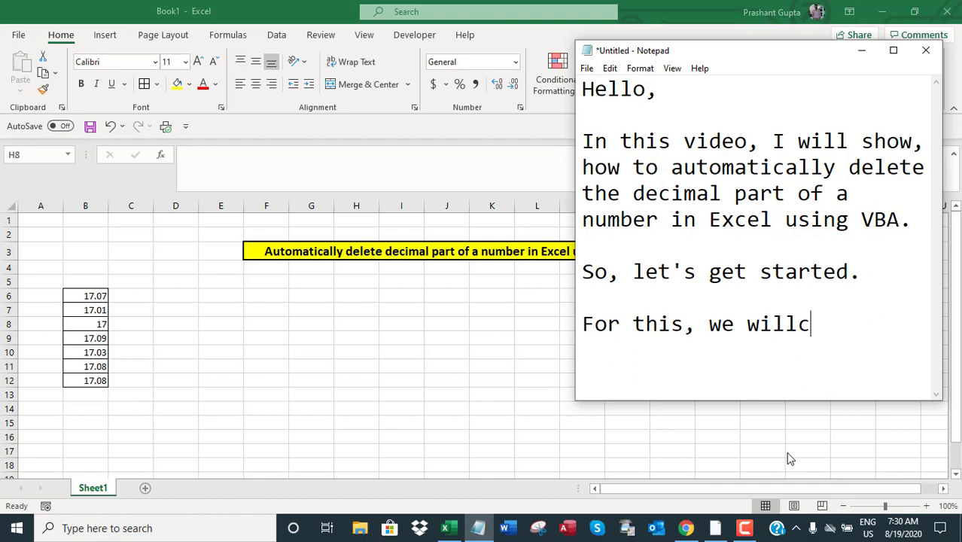
pyautogui.press('BackSpace')
pyautogui.write('create f')
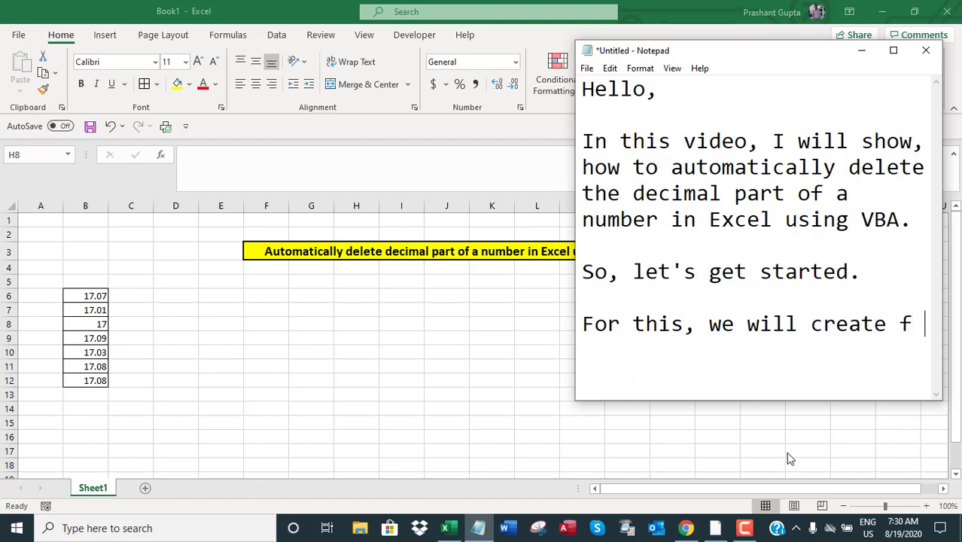
pyautogui.press('BackSpace')
pyautogui.press('BackSpace')
pyautogui.write('a function.')
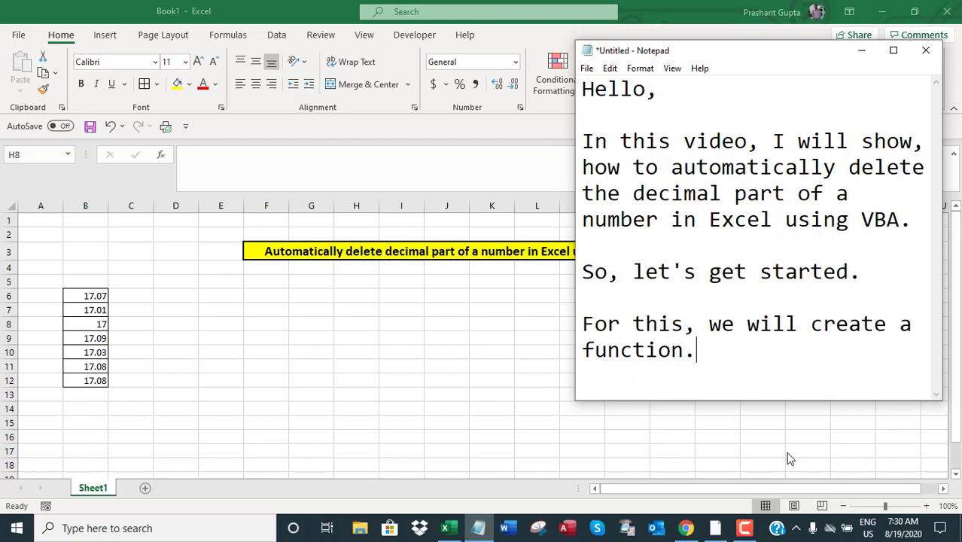
pyautogui.press('Return')
pyautogui.press('Return')
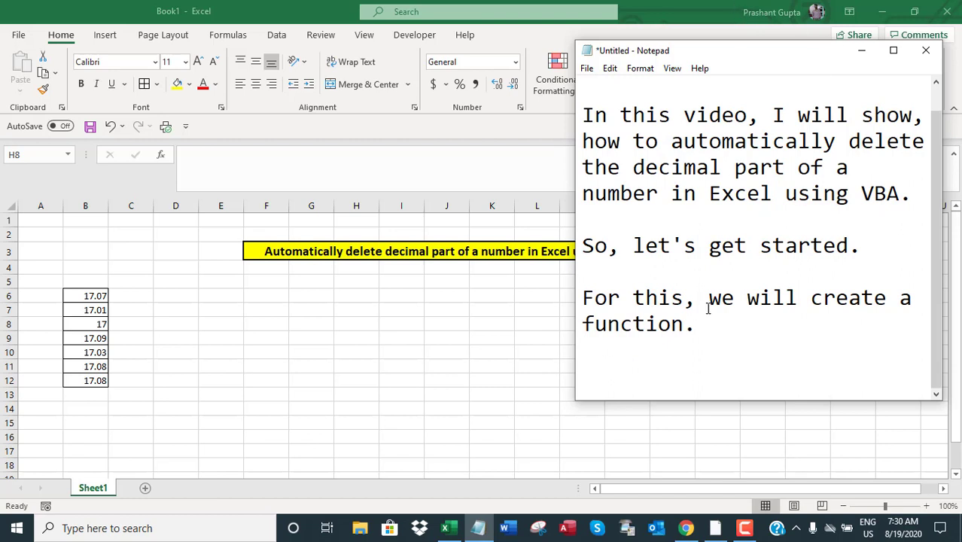
# - Replace 'function' with 'macro' in the last sentence
pyautogui.click(702, 326)
pyautogui.press('BackSpace')
pyautogui.press('BackSpace')
pyautogui.press('BackSpace')
pyautogui.press('BackSpace')
pyautogui.press('BackSpace')
pyautogui.press('BackSpace')
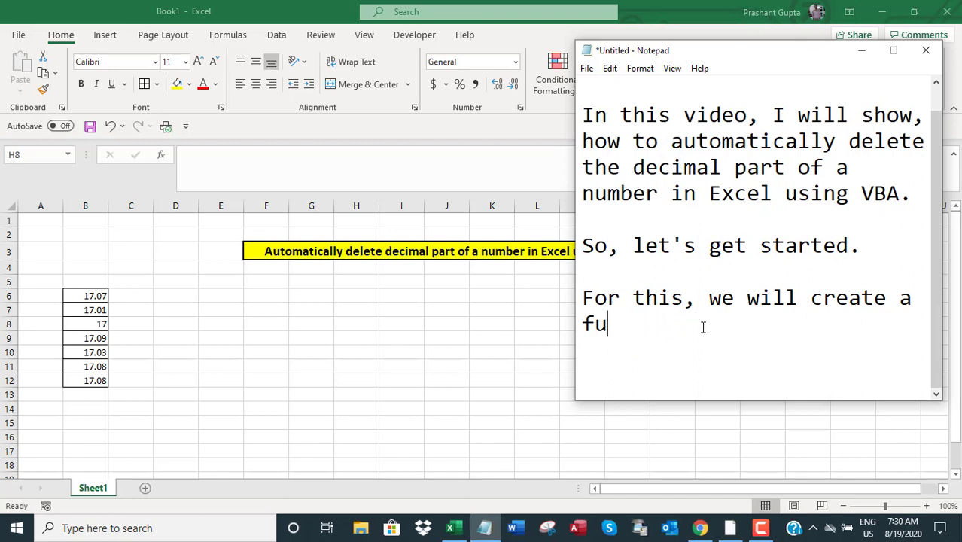
pyautogui.press('BackSpace')
pyautogui.press('BackSpace')
pyautogui.write('macro.')
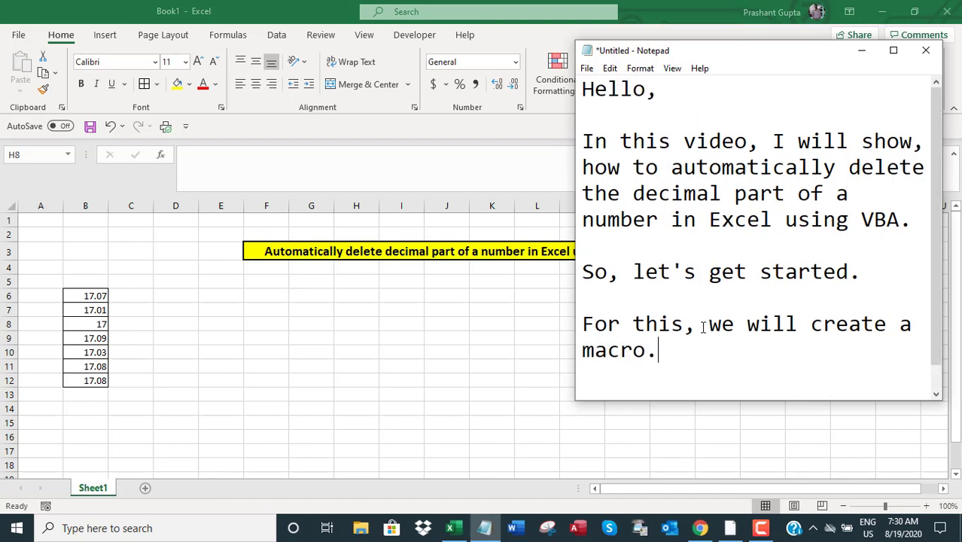
pyautogui.press('Return')
pyautogui.press('Return')
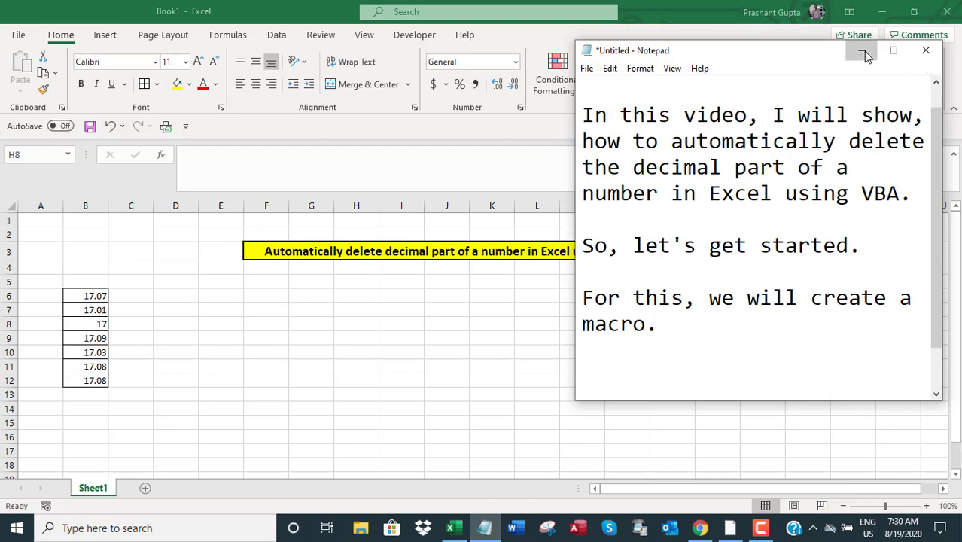
# - Minimize Notepad, open the Visual Basic editor from the Developer tab, and insert Module1
pyautogui.click(862, 50)
pyautogui.click(449, 324)
pyautogui.click(414, 35)
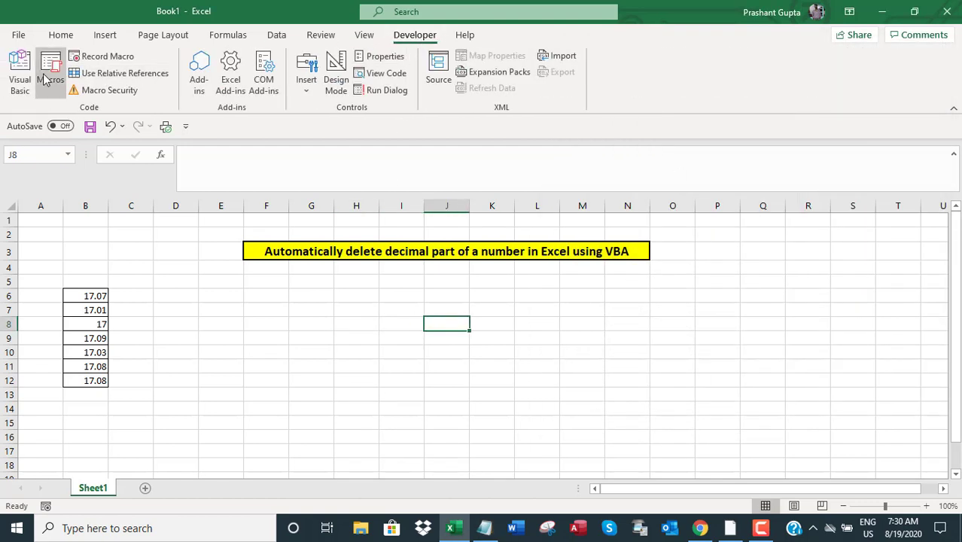
pyautogui.click(20, 73)
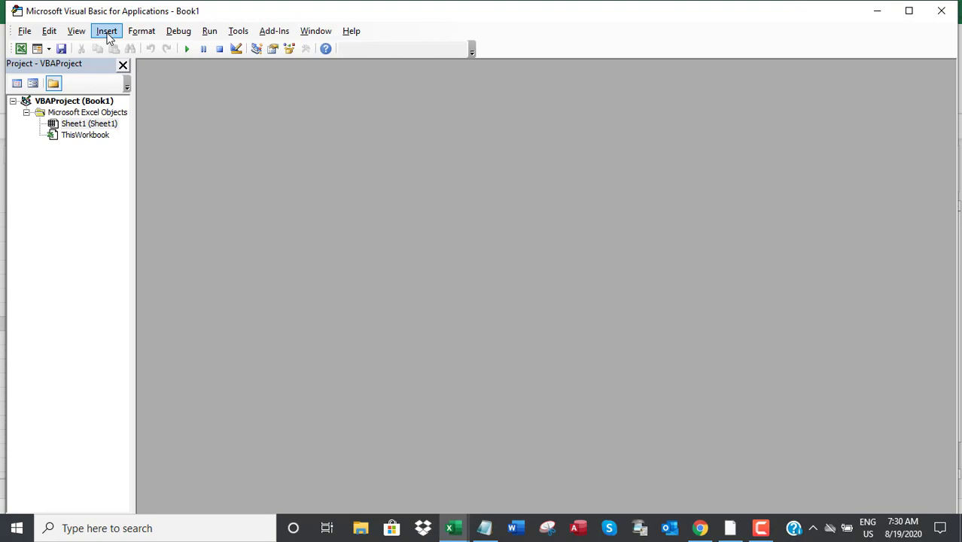
pyautogui.click(108, 31)
pyautogui.click(125, 78)
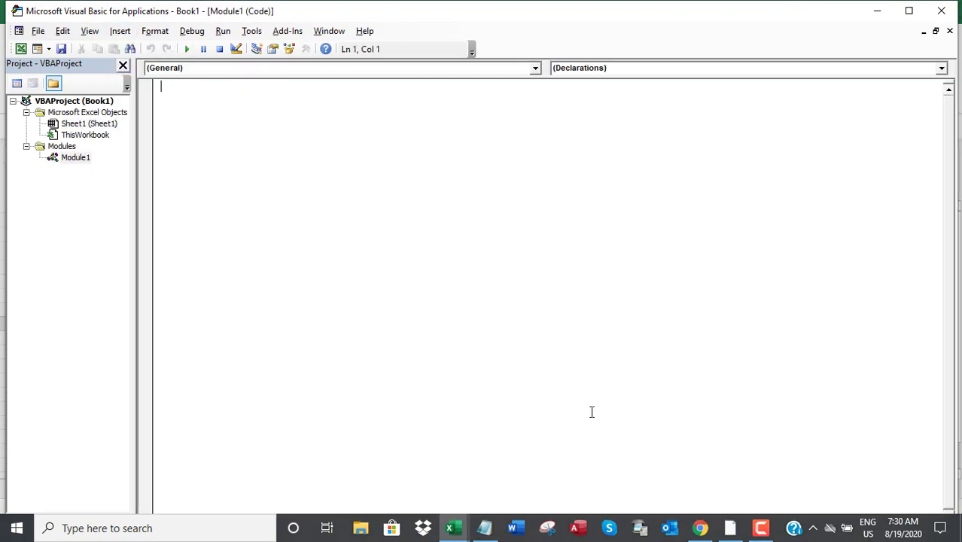
# - Write the DelDecPart procedure header and declare the Double, Long and Range variables
pyautogui.write('Sub ')
pyautogui.write('DelDecPart(')
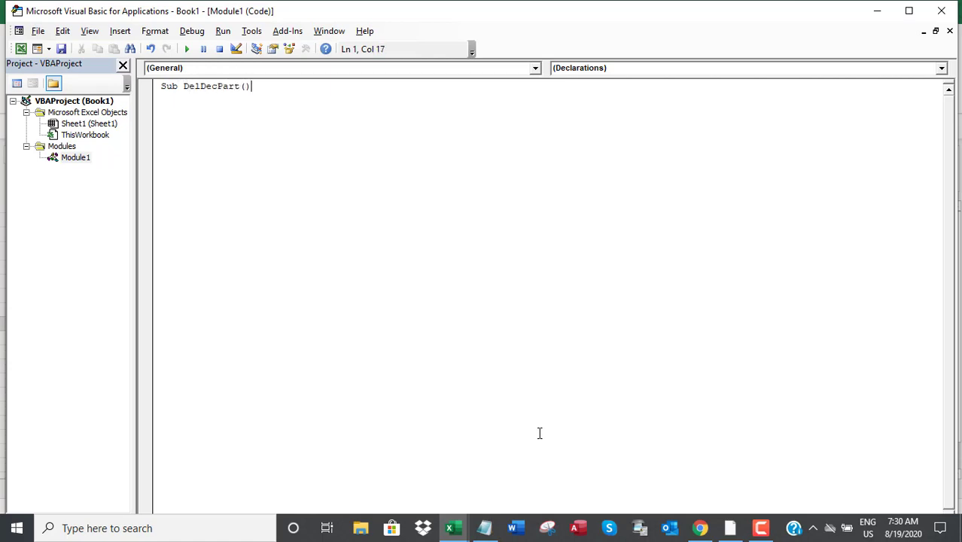
pyautogui.press('Return')
pyautogui.write('Dim Diana A')
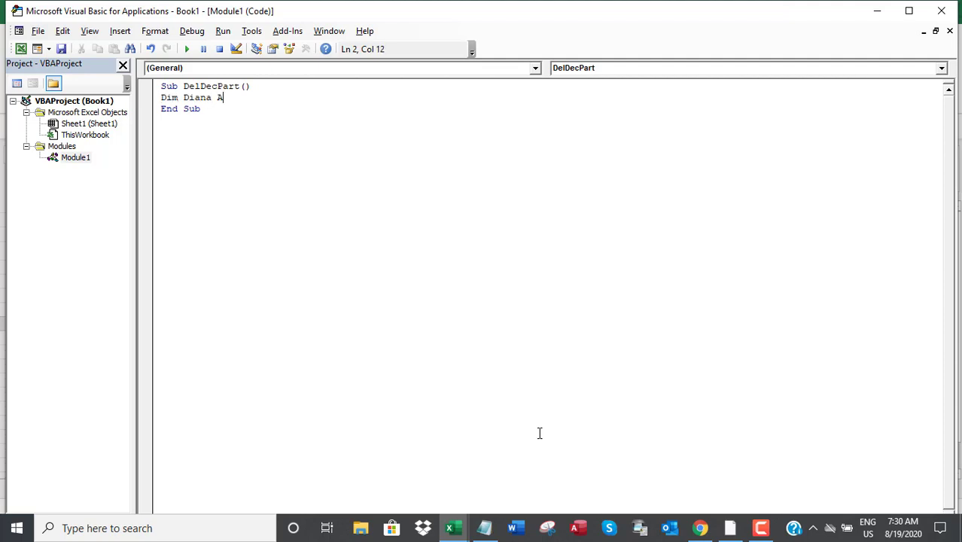
pyautogui.write('s Doubl')
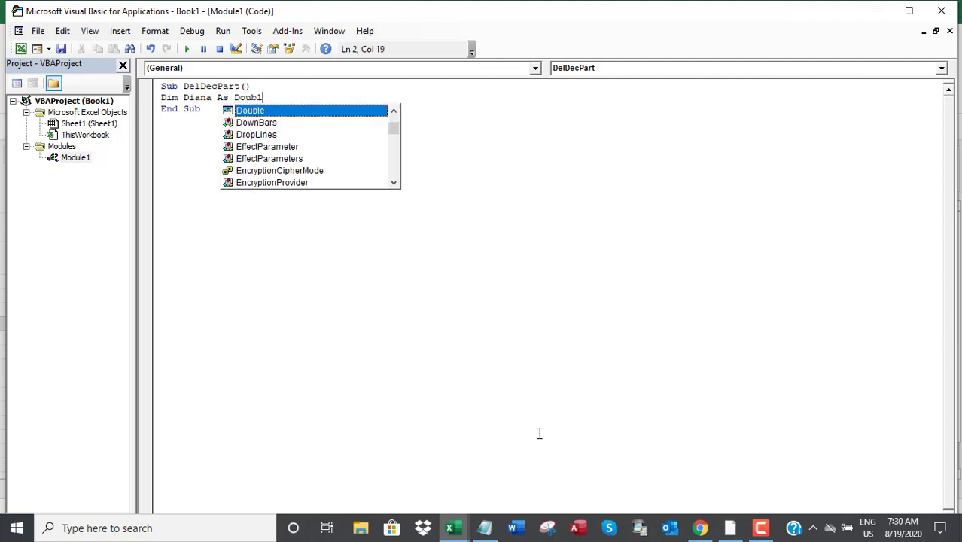
pyautogui.write('e')
pyautogui.press('Return')
pyautogui.write('Dim Prashant A')
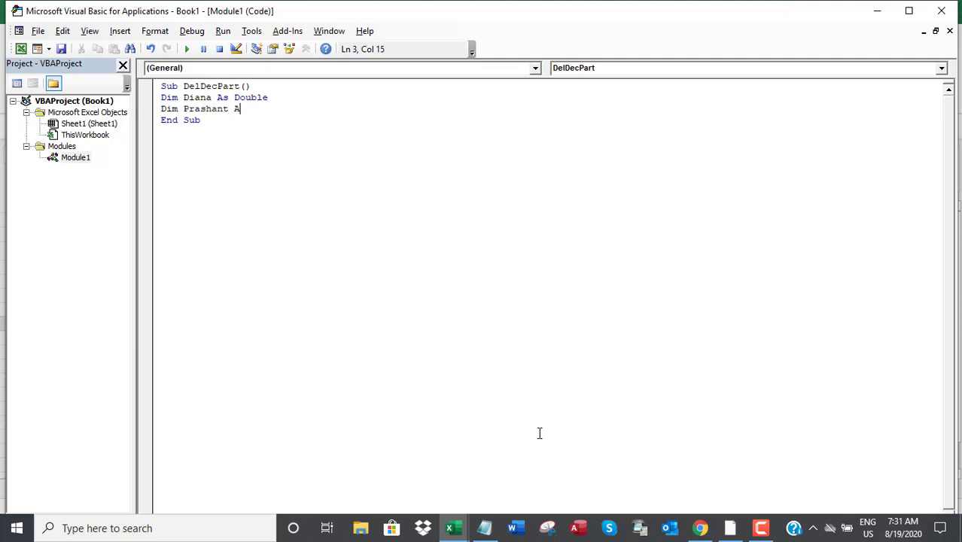
pyautogui.write('s L')
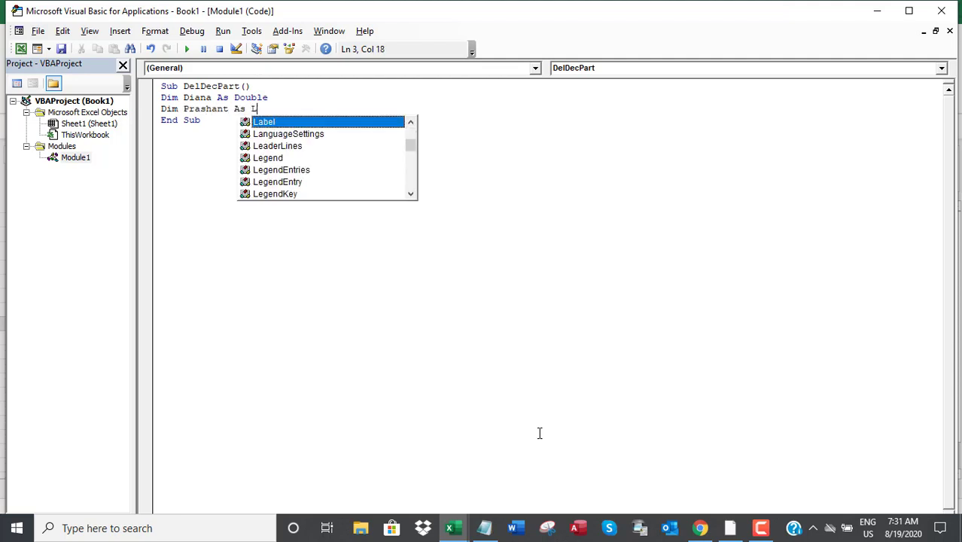
pyautogui.write('ong')
pyautogui.press('Return')
pyautogui.write('Dim London As')
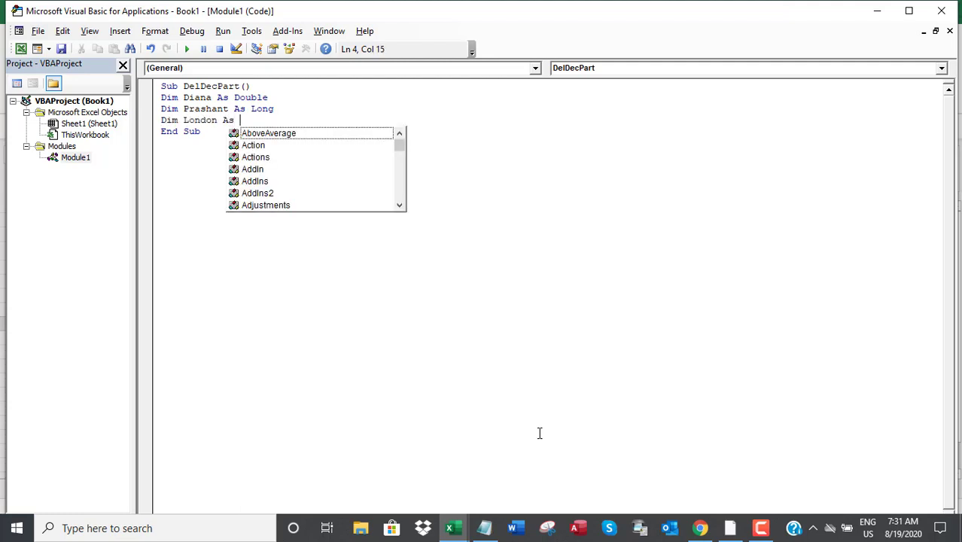
pyautogui.write('Ran')
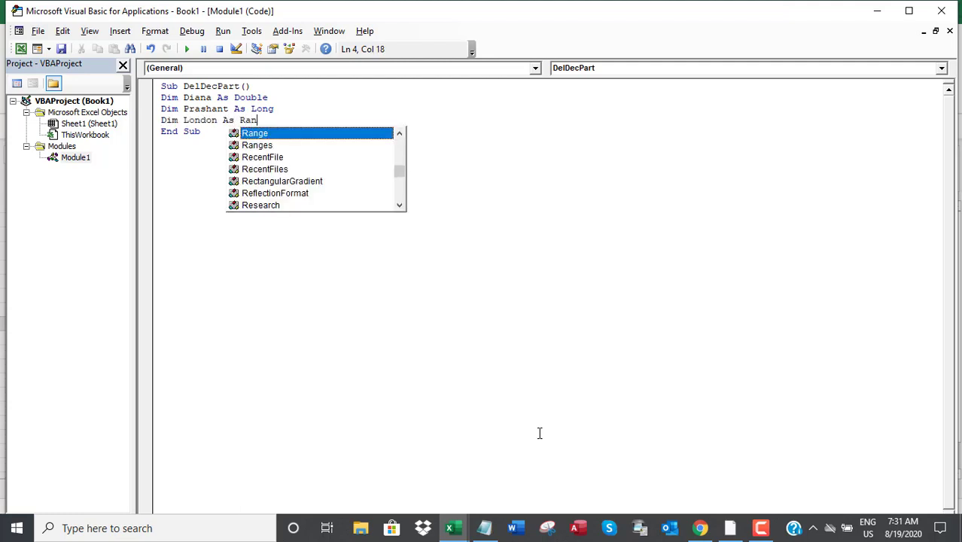
pyautogui.write('ge')
pyautogui.press('Return')
pyautogui.write('For each London In Selection')
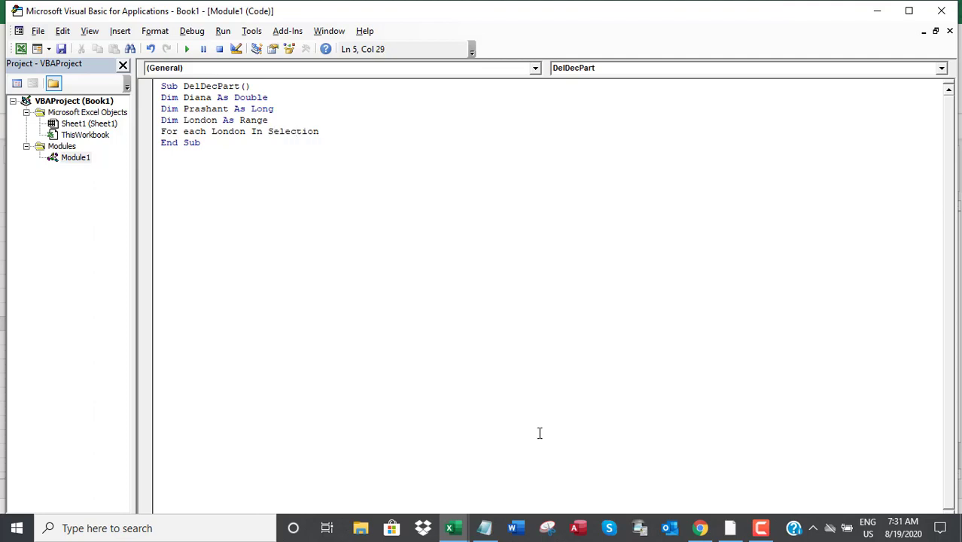
# - Add London.Value = Int(London), NumberFormat "0" and Next London to the loop body
pyautogui.press('Return')
pyautogui.write('London')
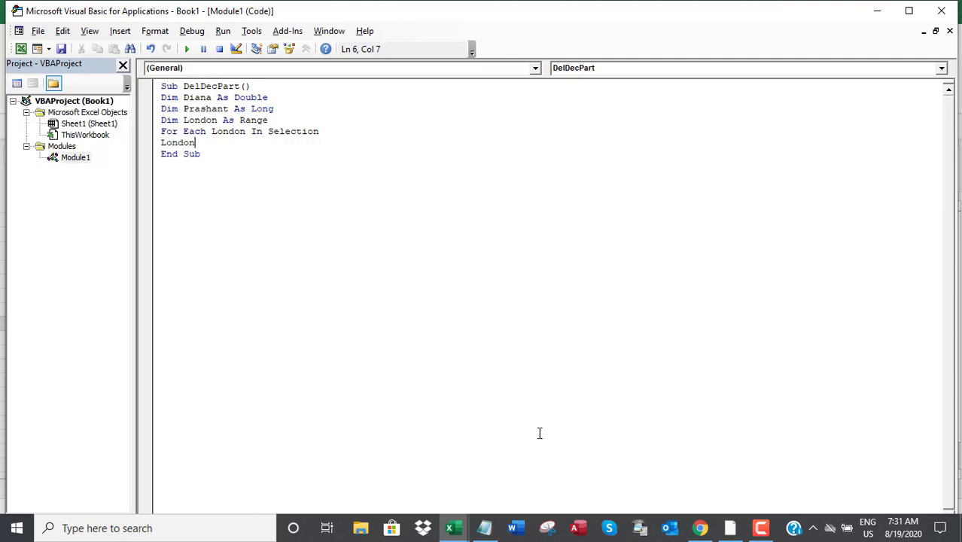
pyautogui.write('.Value ')
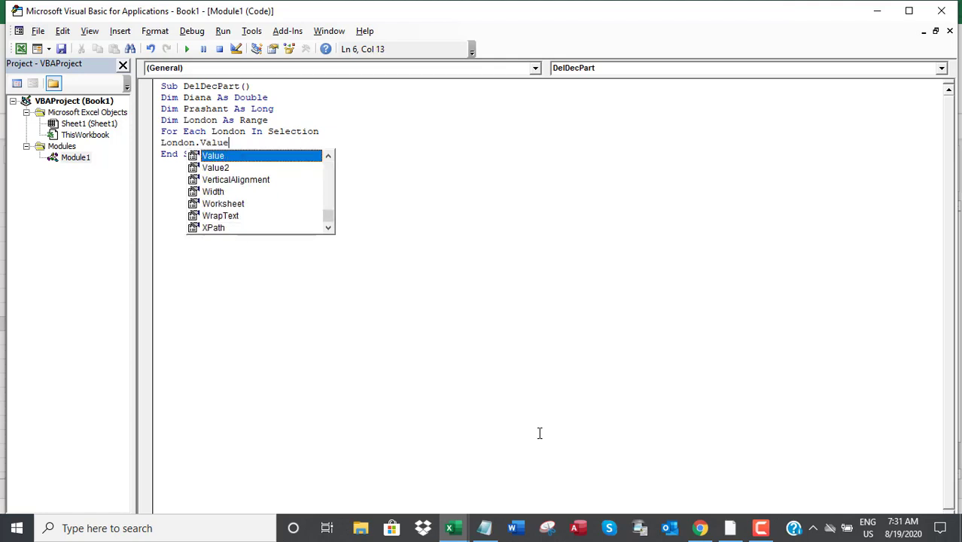
pyautogui.write('= Int')
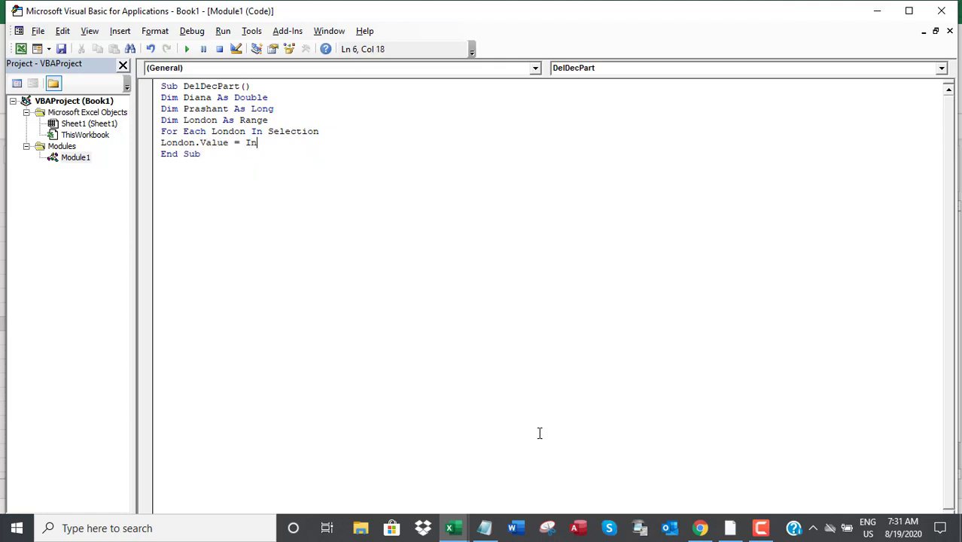
pyautogui.write('(London')
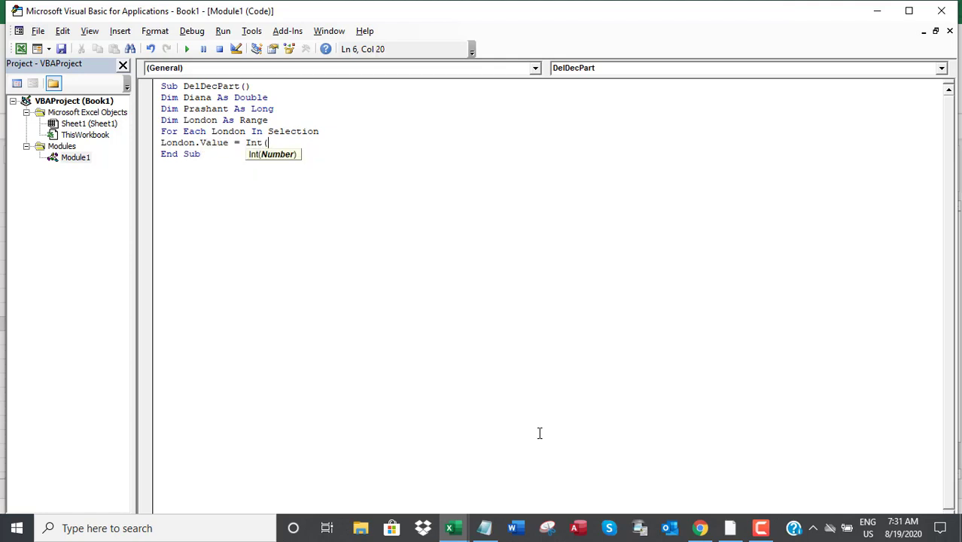
pyautogui.write(')')
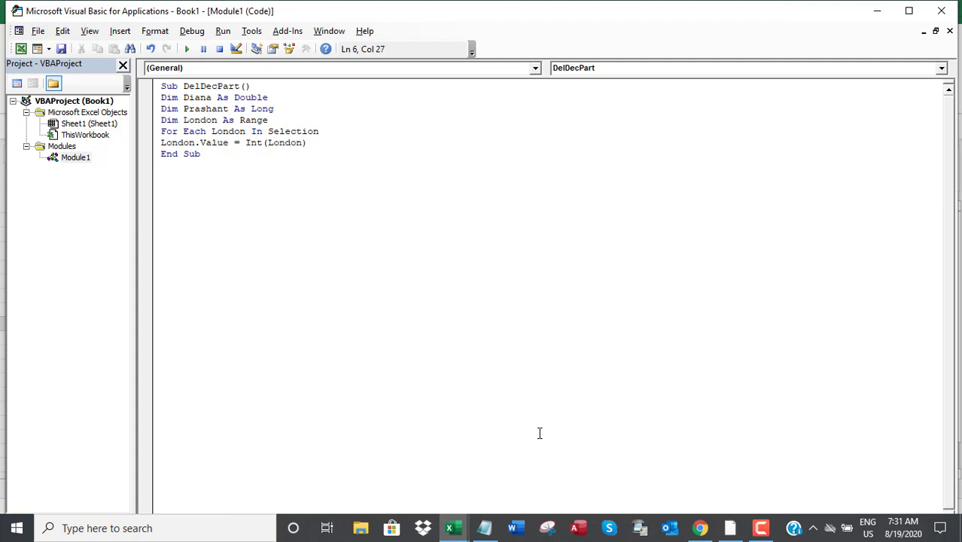
pyautogui.press('Return')
pyautogui.write('London')
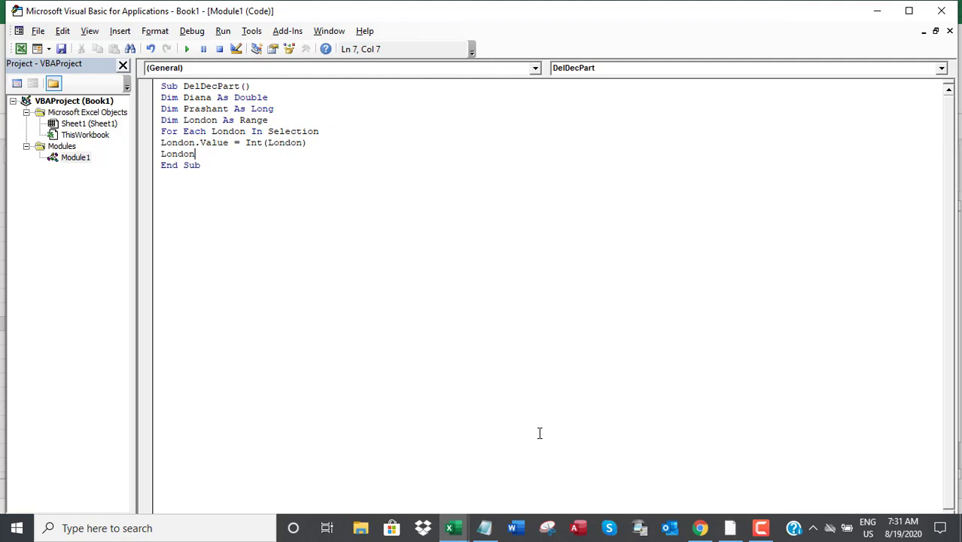
pyautogui.write('.N')
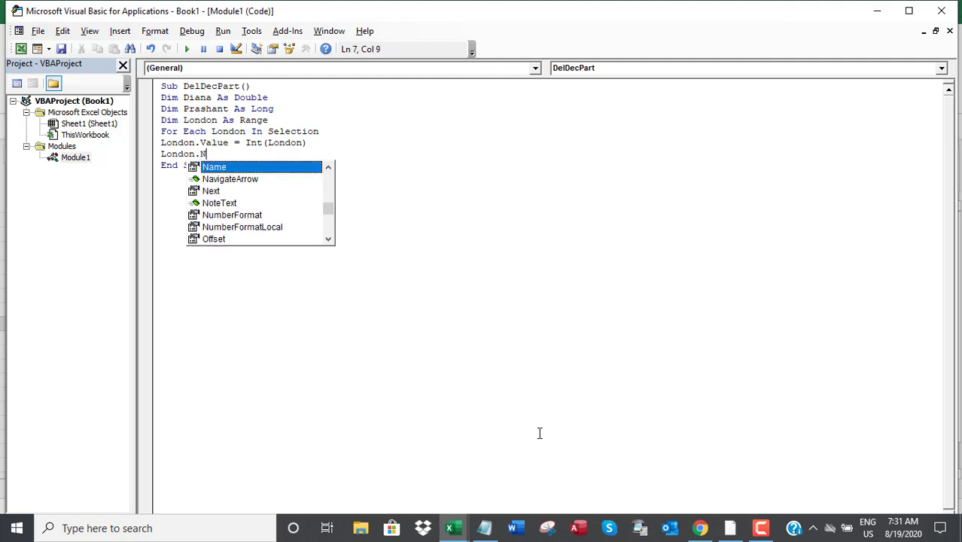
pyautogui.write('umberForma')
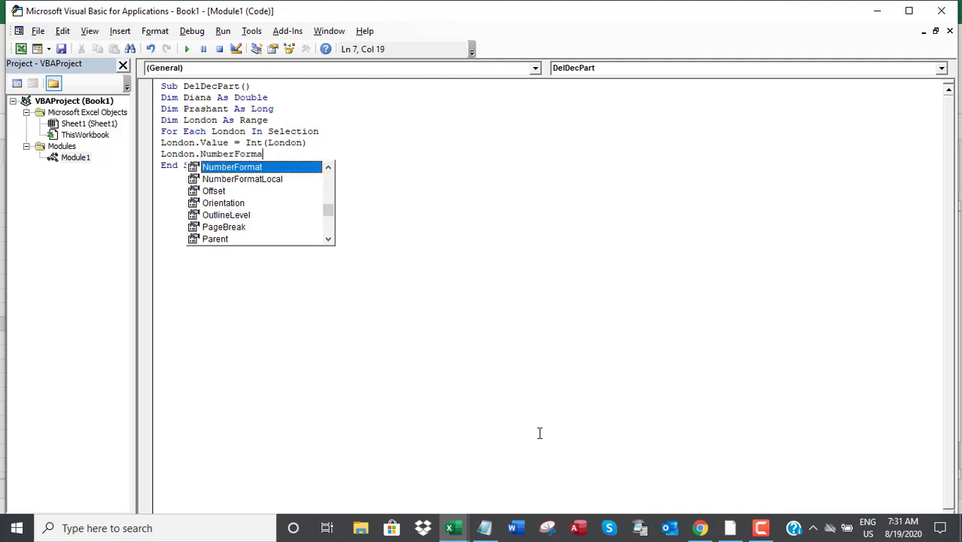
pyautogui.write('t="0')
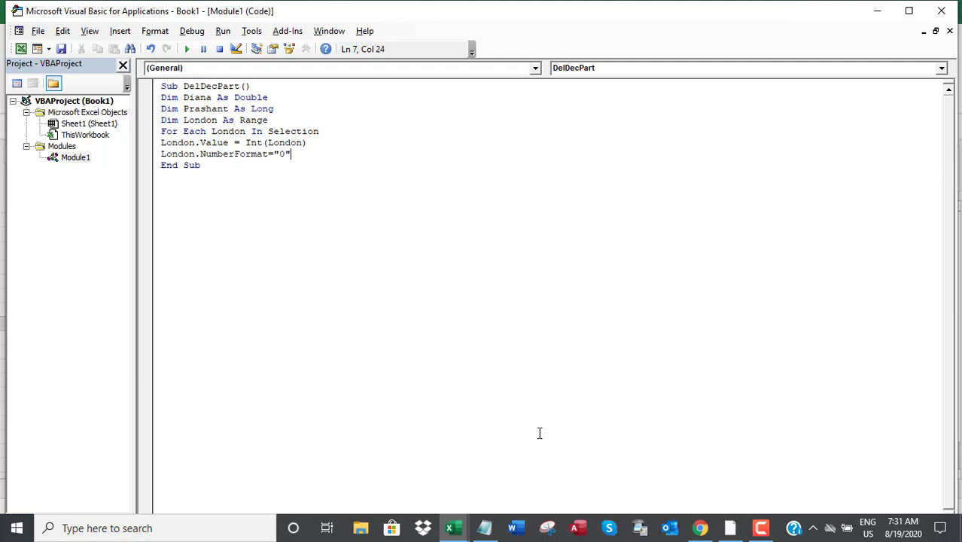
pyautogui.press('Return')
pyautogui.write('Next Lo')
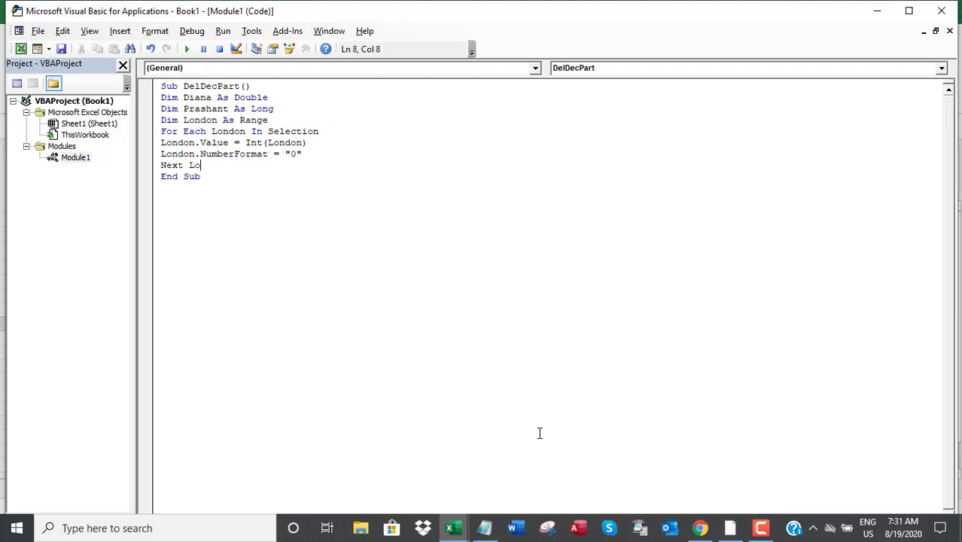
pyautogui.write('ndon')
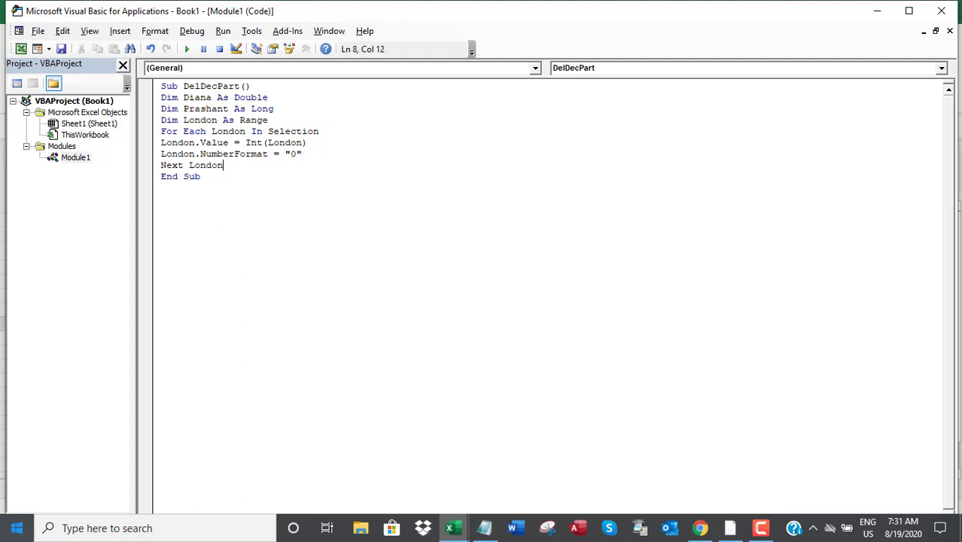
pyautogui.click(271, 209)
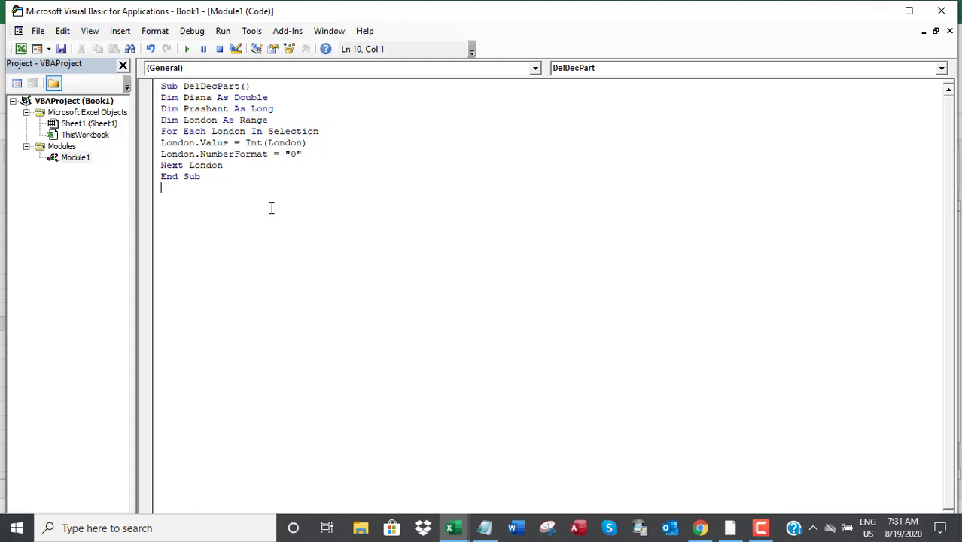
# - Add 'Our macro is ready.' and 'Let's give it a button.' to the note, then minimize it
pyautogui.click(484, 528)
pyautogui.write('Our mac')
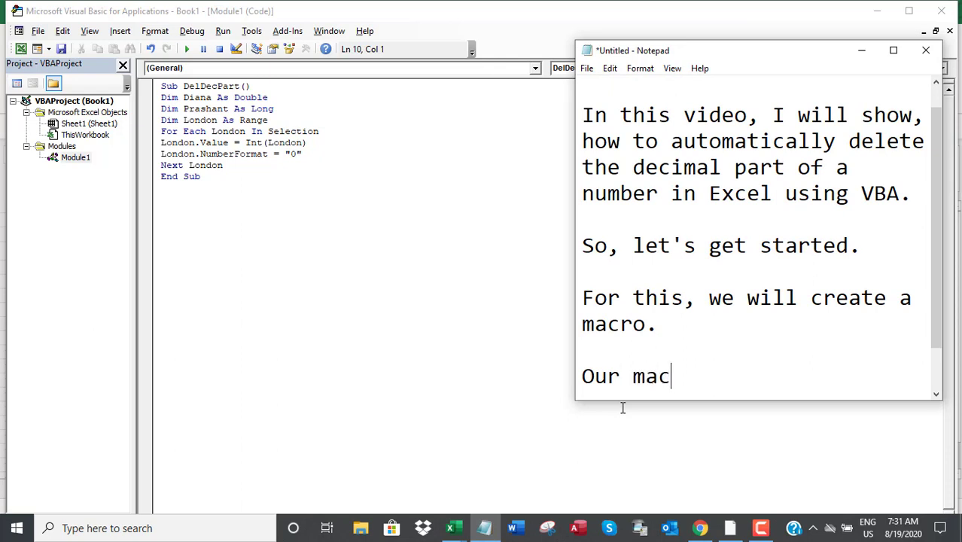
pyautogui.write('ro is read')
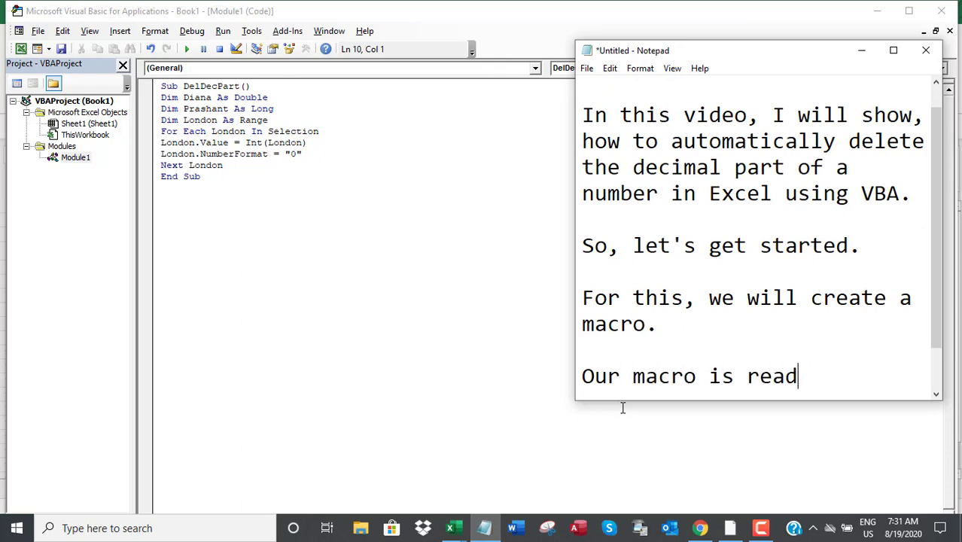
pyautogui.write('y.')
pyautogui.press('Return')
pyautogui.press('Return')
pyautogui.write("Let's g")
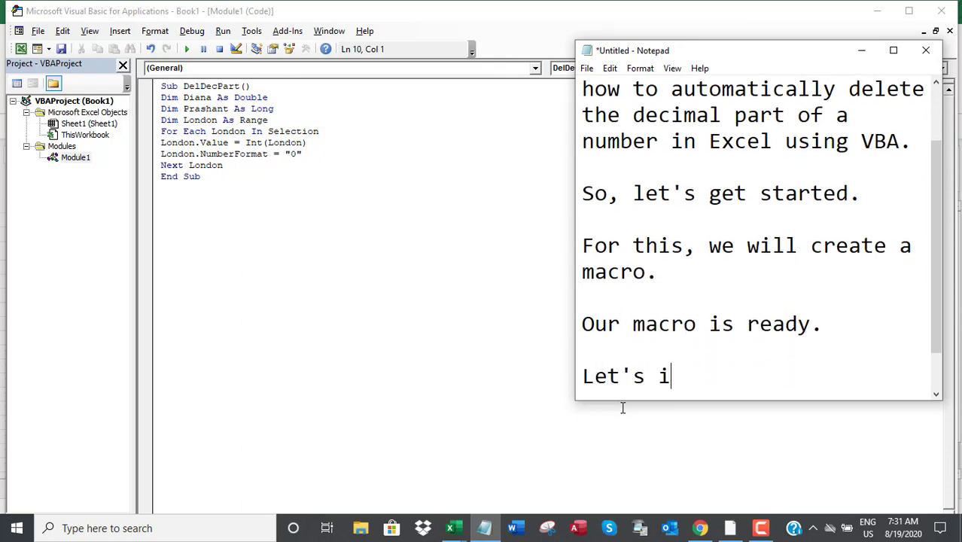
pyautogui.write('ive it a butt')
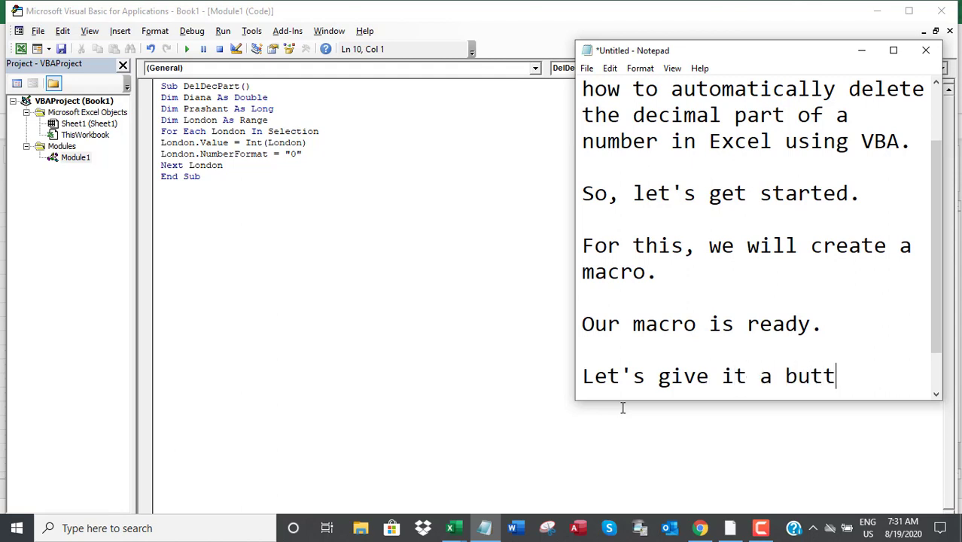
pyautogui.write('on.')
pyautogui.press('Return')
pyautogui.press('Return')
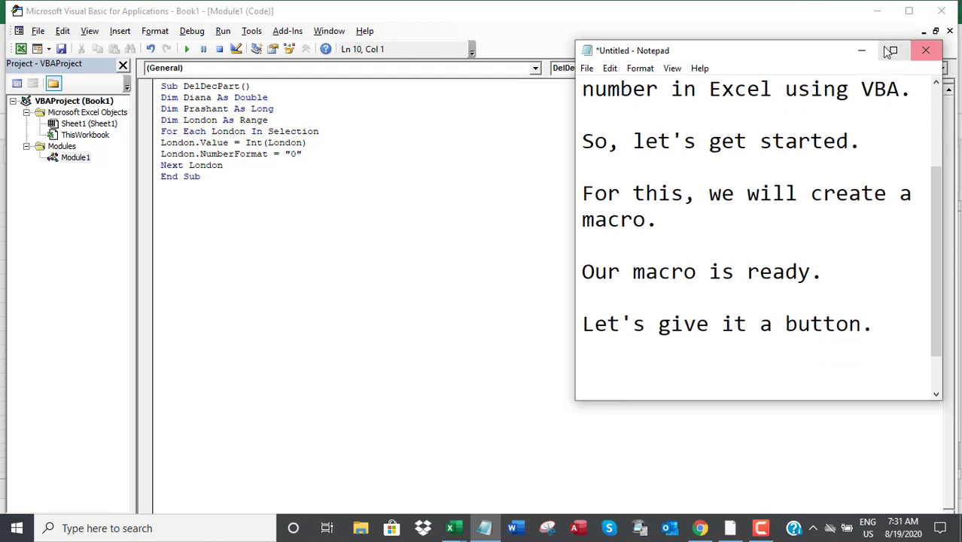
pyautogui.click(862, 50)
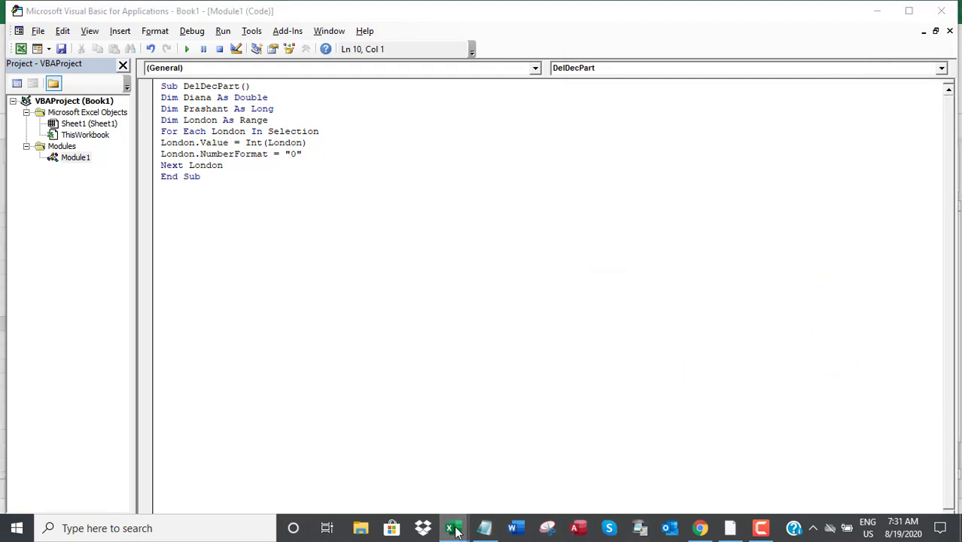
# - Draw a Form Controls button near Q9 and assign it the DelDecPart macro
pyautogui.click(374, 456)
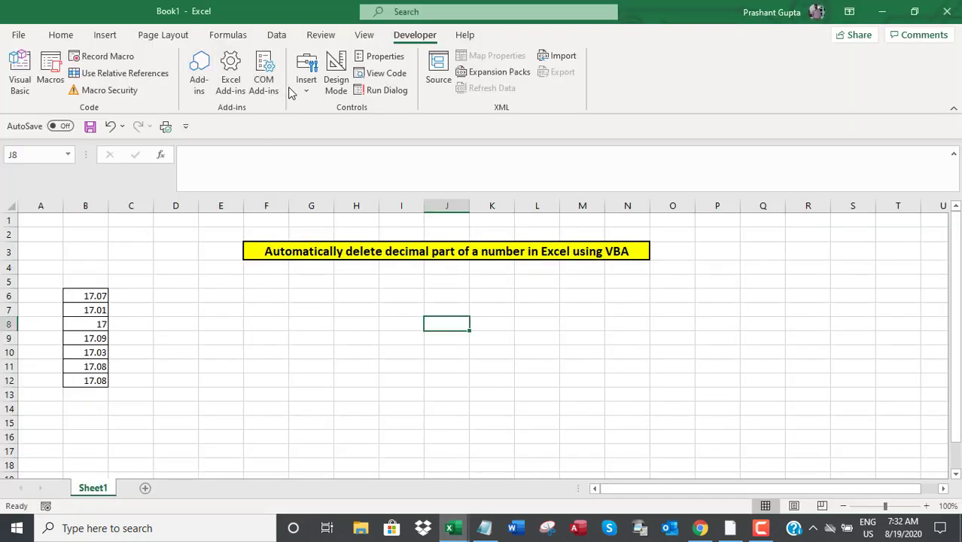
pyautogui.click(305, 83)
pyautogui.click(300, 128)
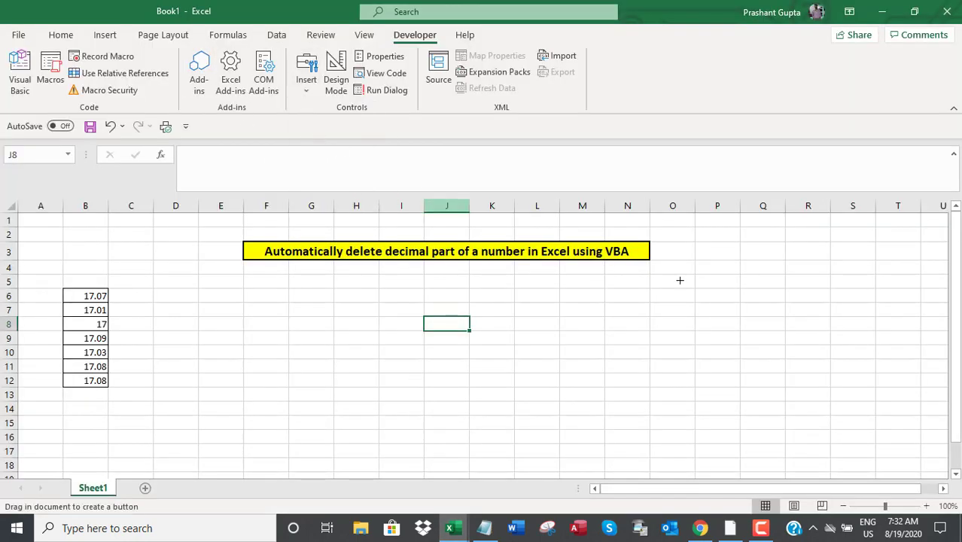
pyautogui.moveTo(727, 322); pyautogui.dragTo(789, 357)
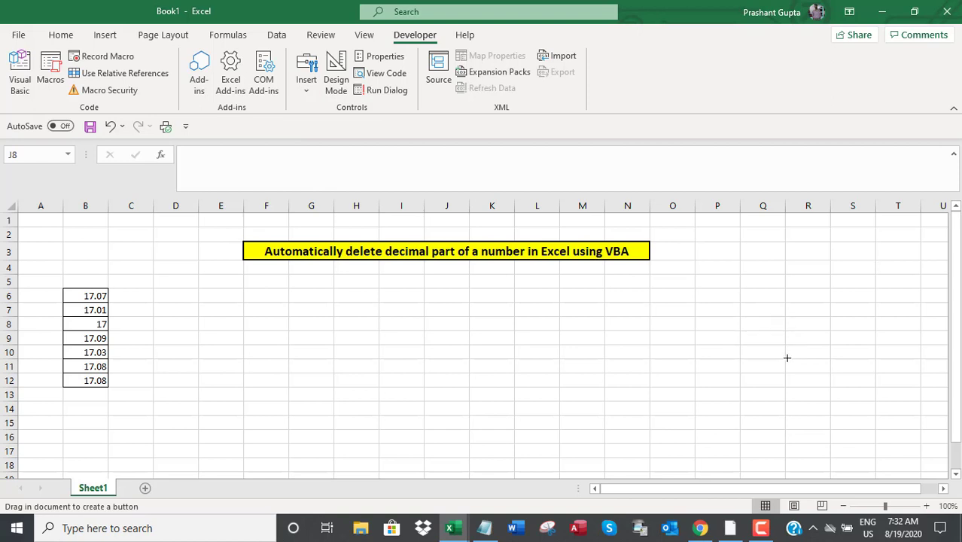
pyautogui.click(486, 136)
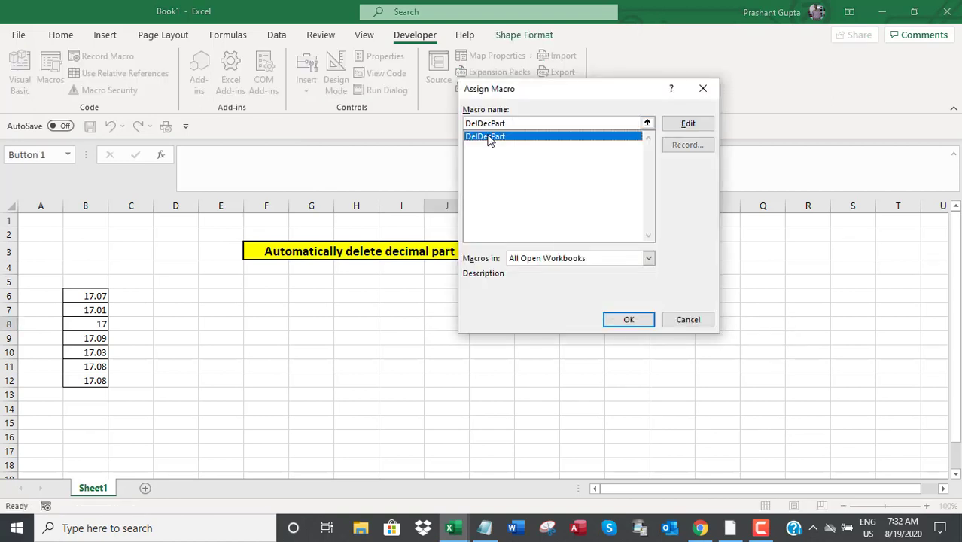
pyautogui.click(628, 320)
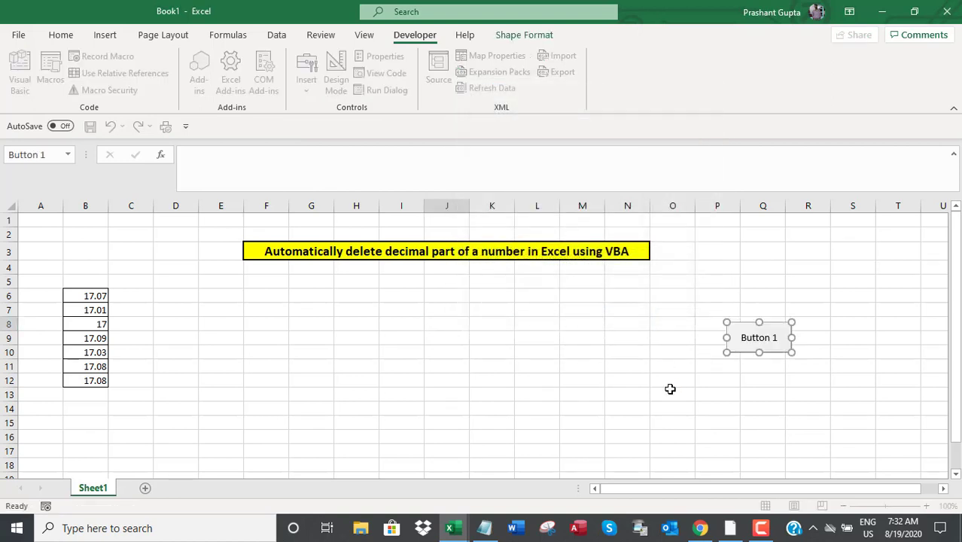
pyautogui.click(670, 390)
# - Edit the button's caption to read 'Delete Decimal Part'
pyautogui.rightClick(759, 340)
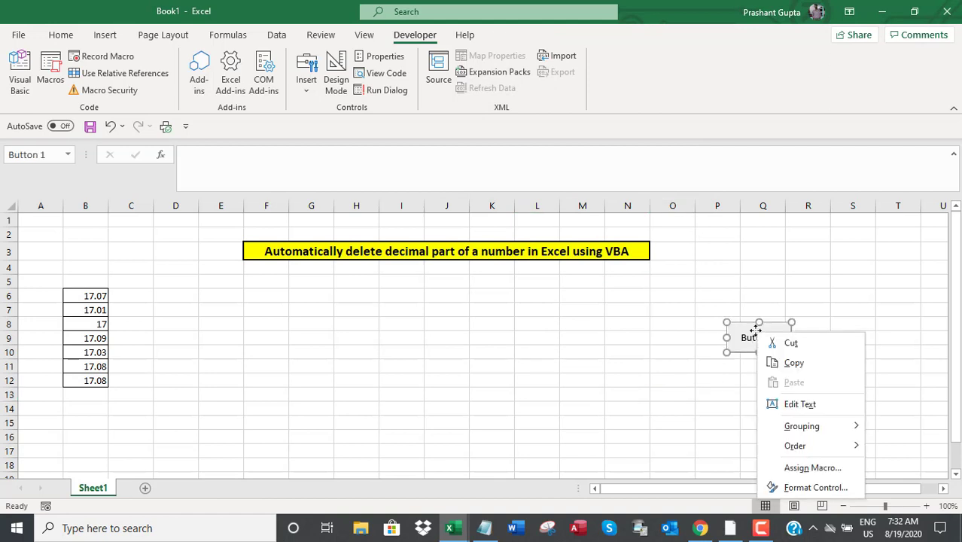
pyautogui.click(790, 405)
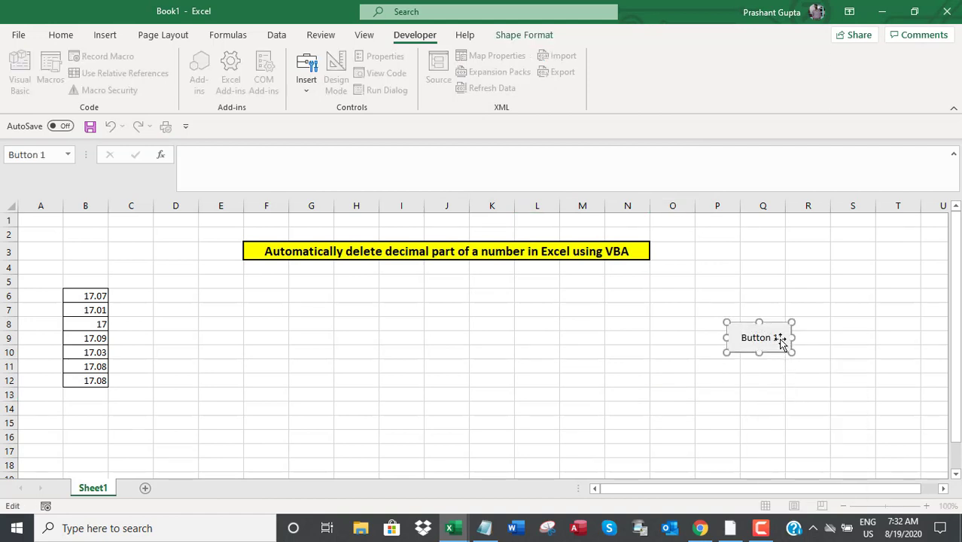
pyautogui.press('BackSpace')
pyautogui.press('BackSpace')
pyautogui.press('BackSpace')
pyautogui.press('BackSpace')
pyautogui.write('elete D')
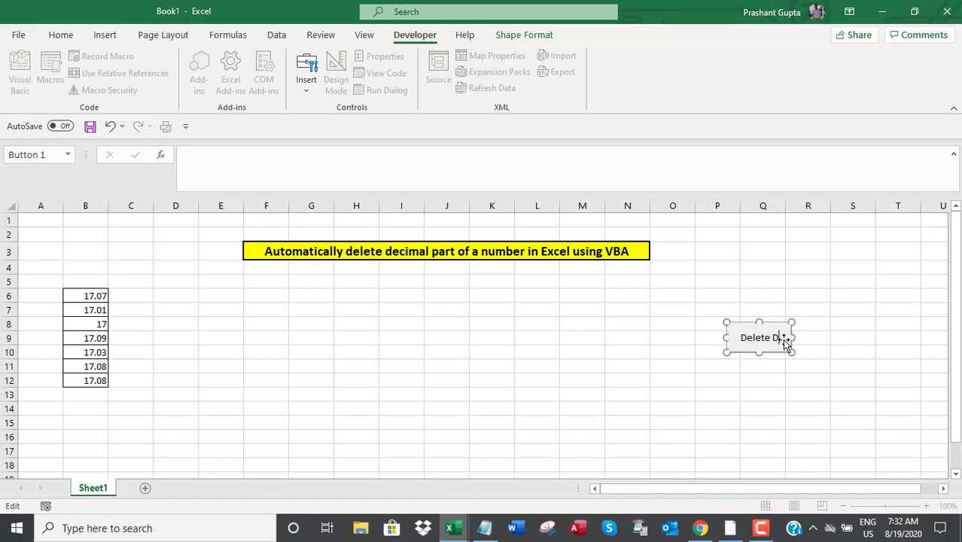
pyautogui.write('ecimal')
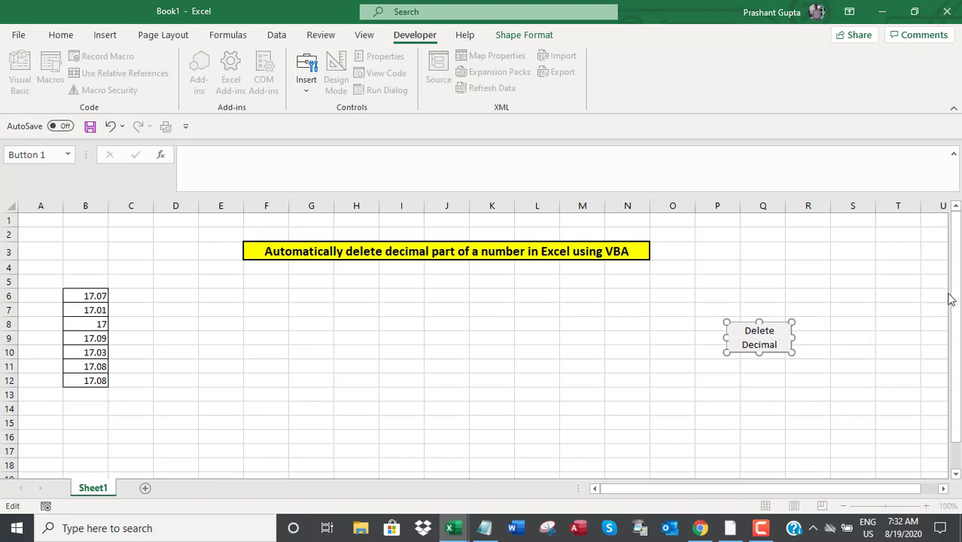
pyautogui.write(' Part')
# - Finish the button label and run it on the numbers in B6:B12
pyautogui.click(853, 313)
pyautogui.click(732, 406)
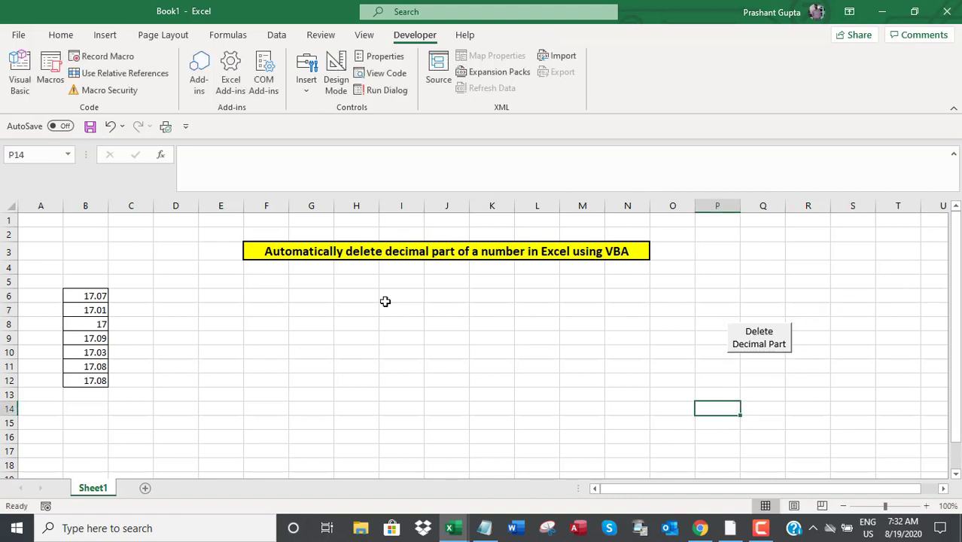
pyautogui.moveTo(92, 294); pyautogui.dragTo(96, 380)
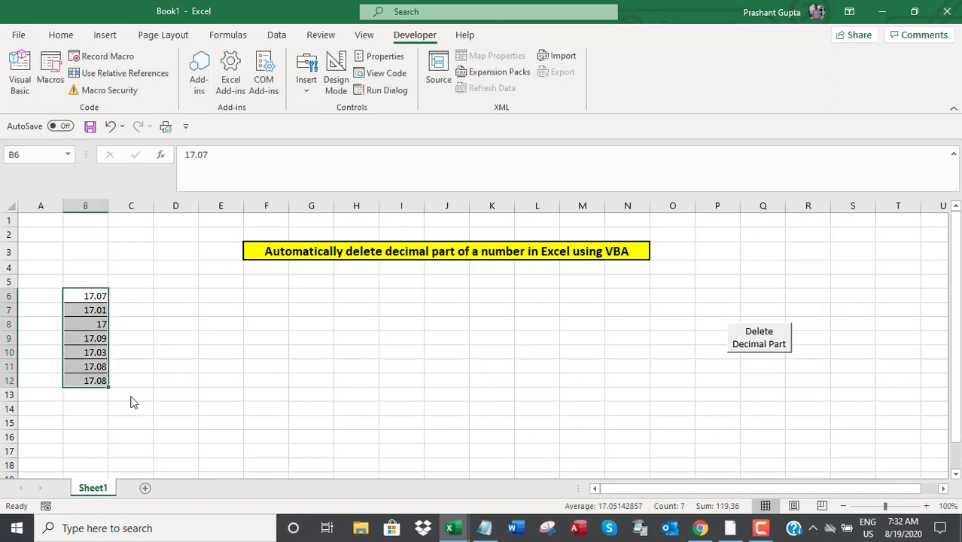
pyautogui.click(759, 340)
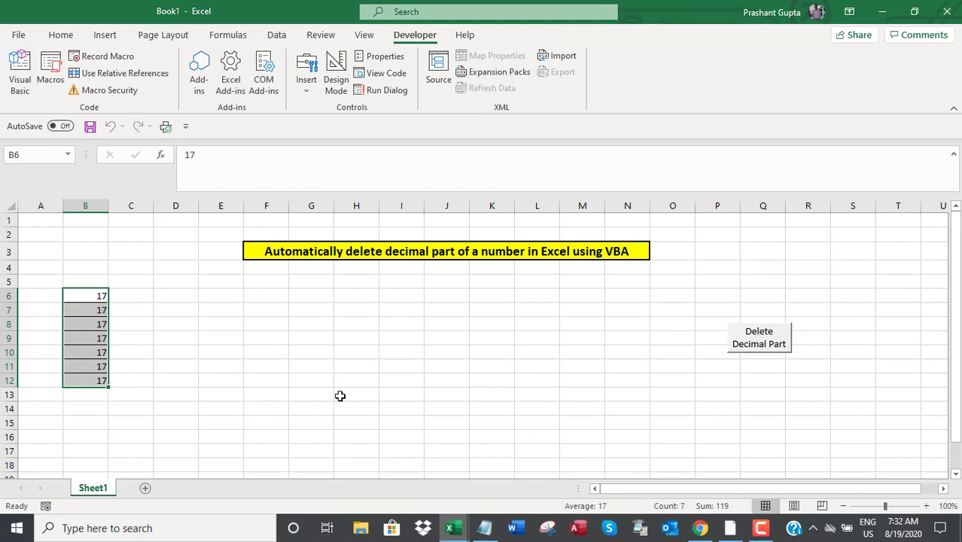
pyautogui.click(265, 407)
# - Enter 7.01 in F8 and truncate it to 7 with the button
pyautogui.click(271, 326)
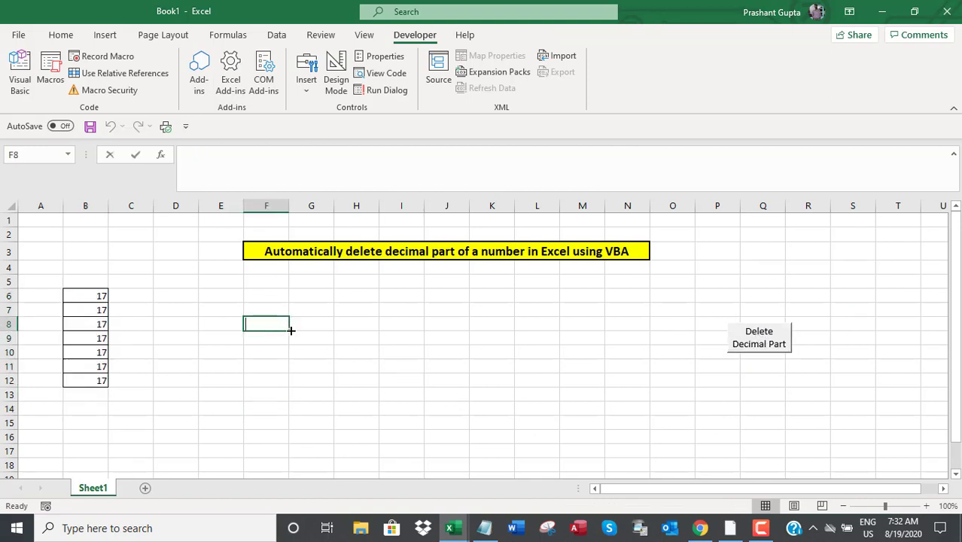
pyautogui.write('7.01')
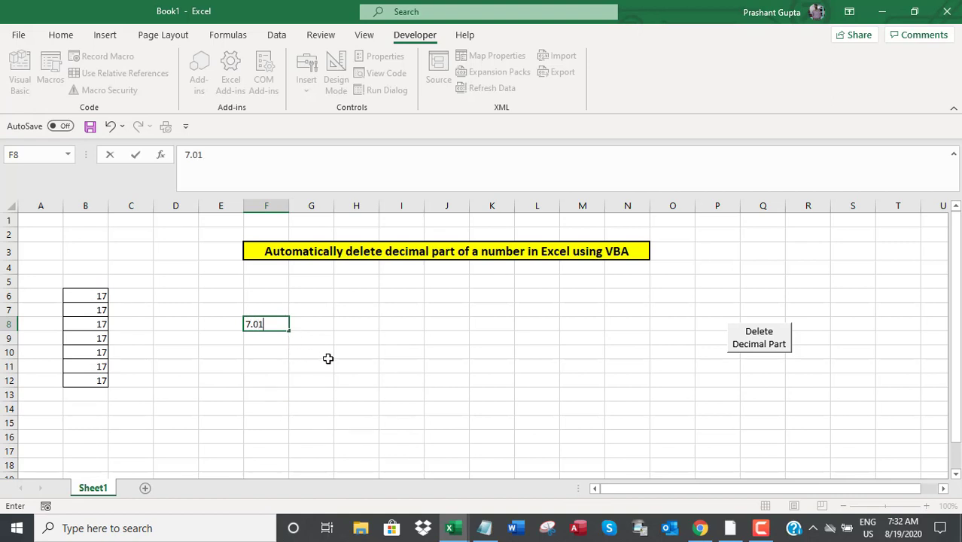
pyautogui.click(327, 359)
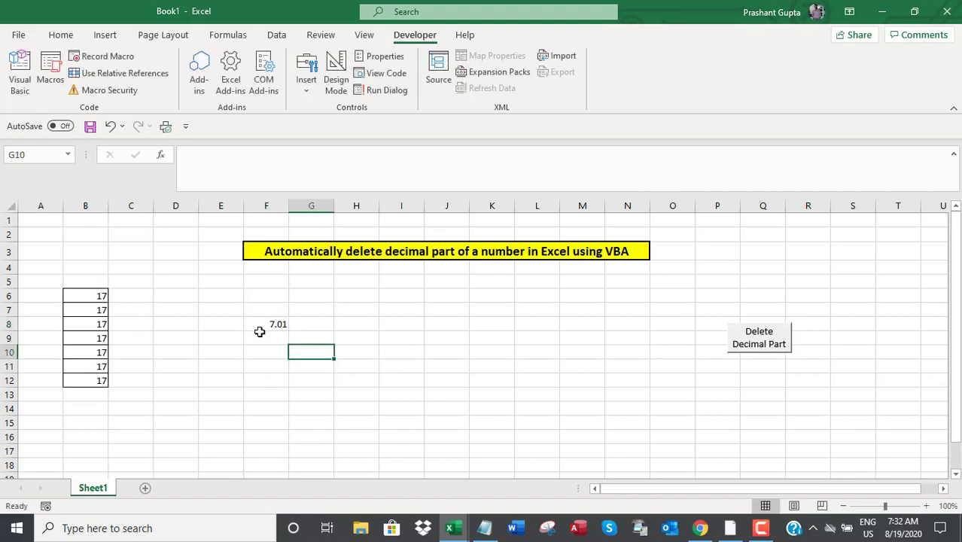
pyautogui.click(267, 325)
pyautogui.click(766, 340)
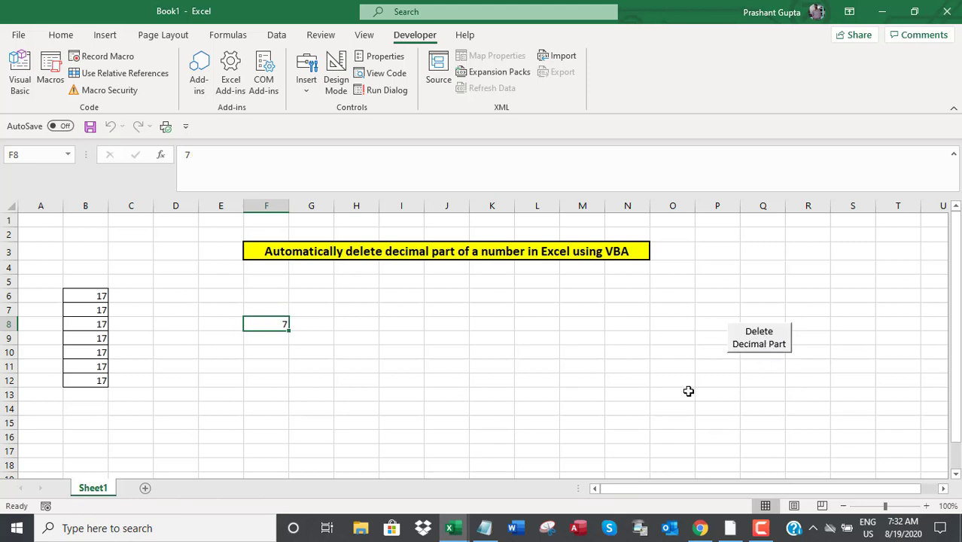
pyautogui.click(603, 398)
# - Enter 47.07 in I8 and truncate it to 47 with the button
pyautogui.click(393, 325)
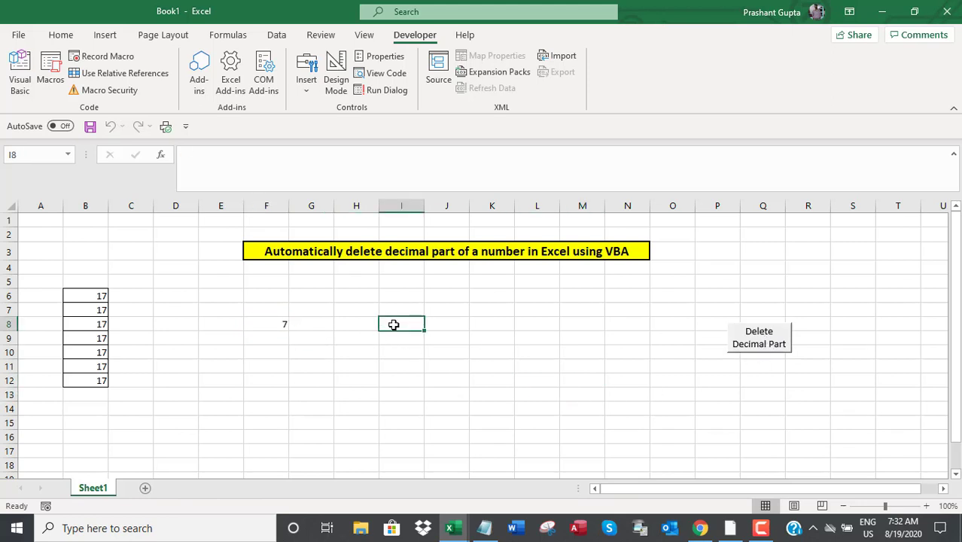
pyautogui.write('47.07')
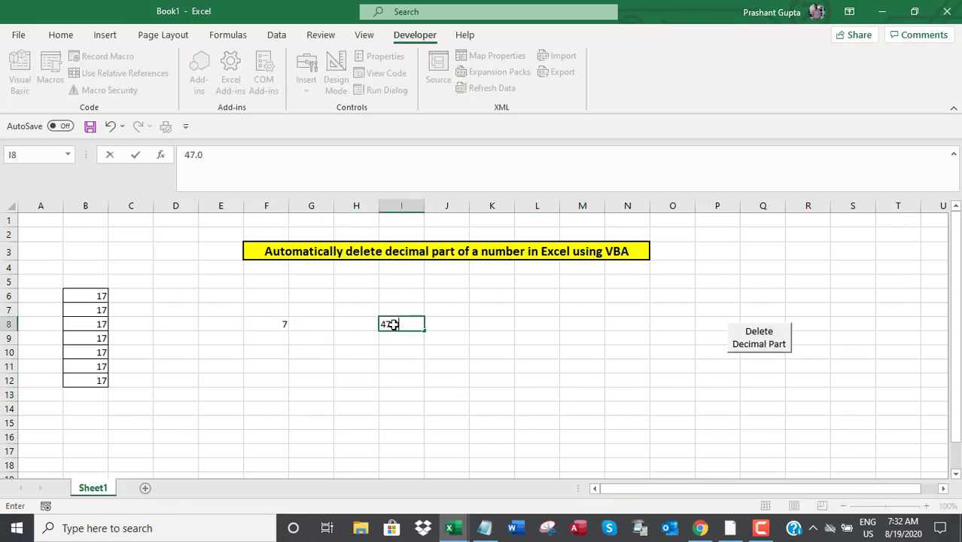
pyautogui.click(625, 392)
pyautogui.click(414, 326)
pyautogui.click(761, 340)
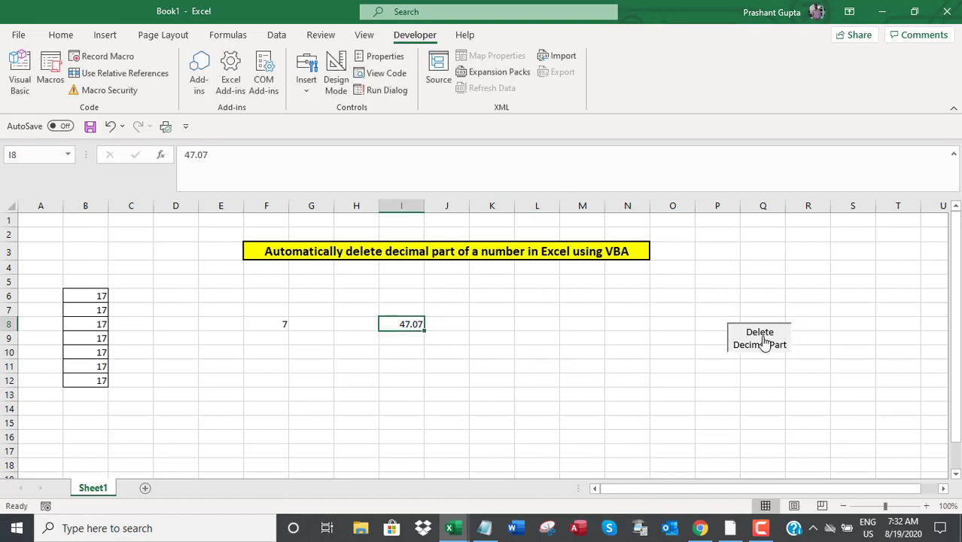
pyautogui.click(654, 355)
# - Add 'We got it.' and 'Let's save the workbook as excel enabled workbook.' to the note
pyautogui.click(483, 531)
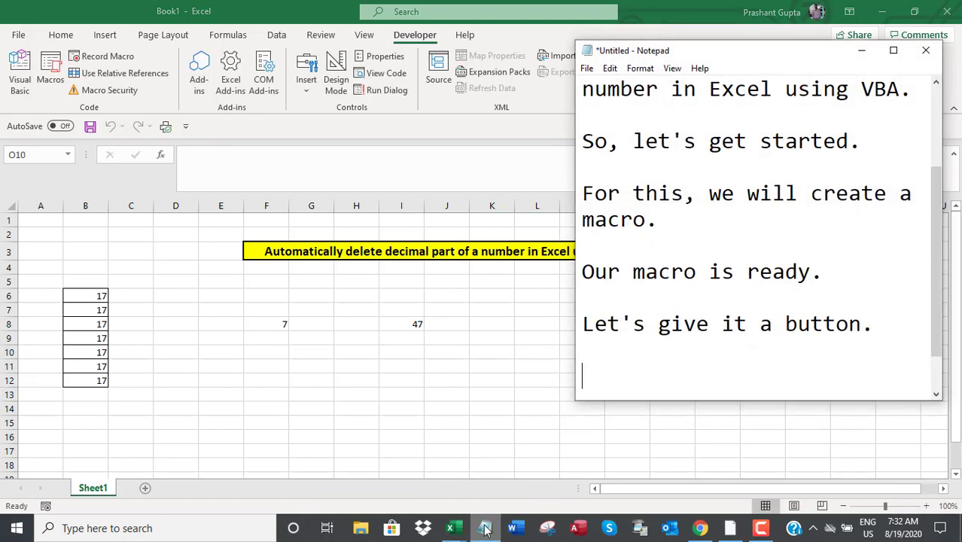
pyautogui.write('We got it.')
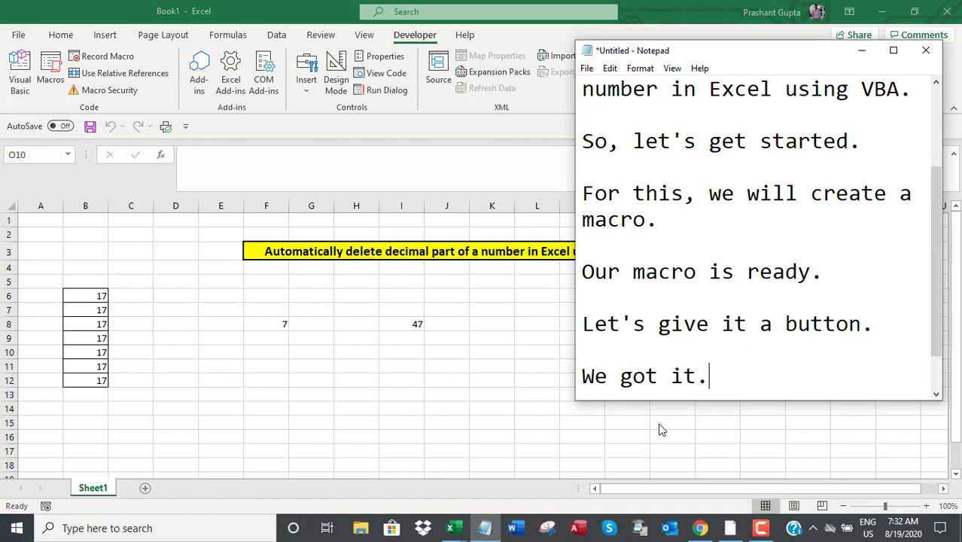
pyautogui.press('Return')
pyautogui.press('Return')
pyautogui.write("Let's sa")
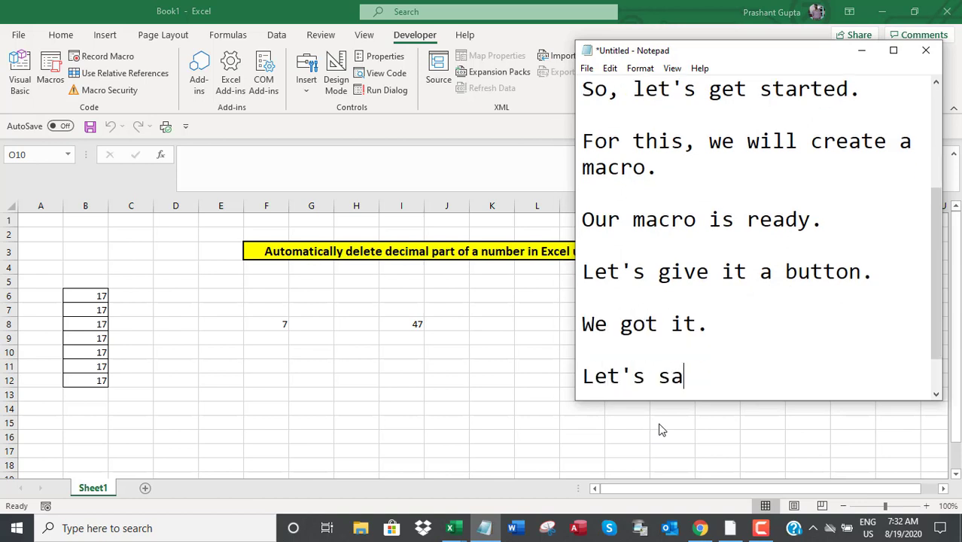
pyautogui.write('ve the workbo')
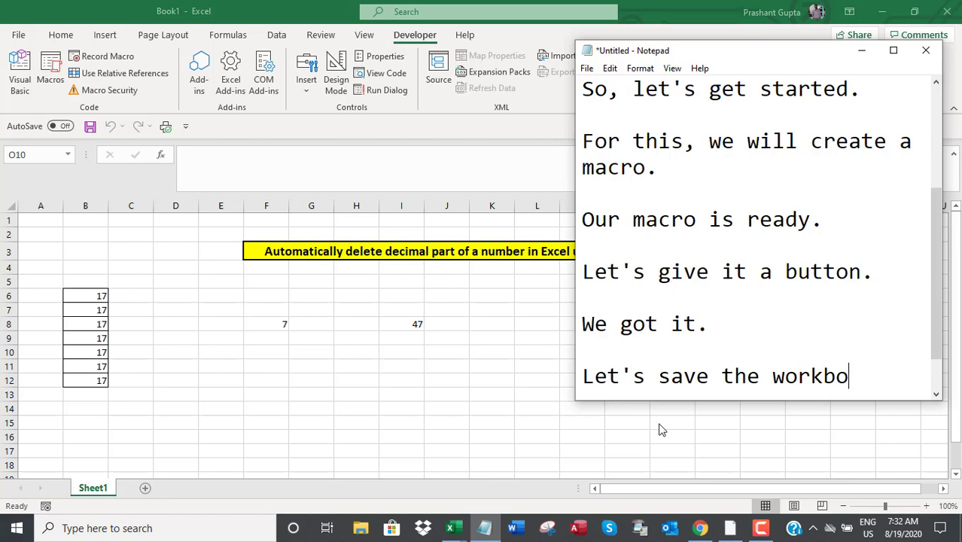
pyautogui.write('ok as e')
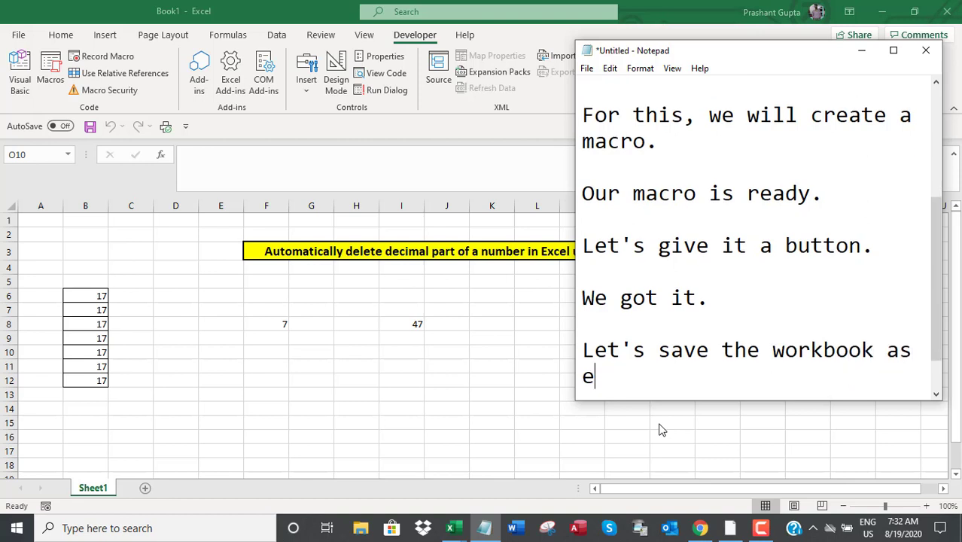
pyautogui.write('xcel enabled work')
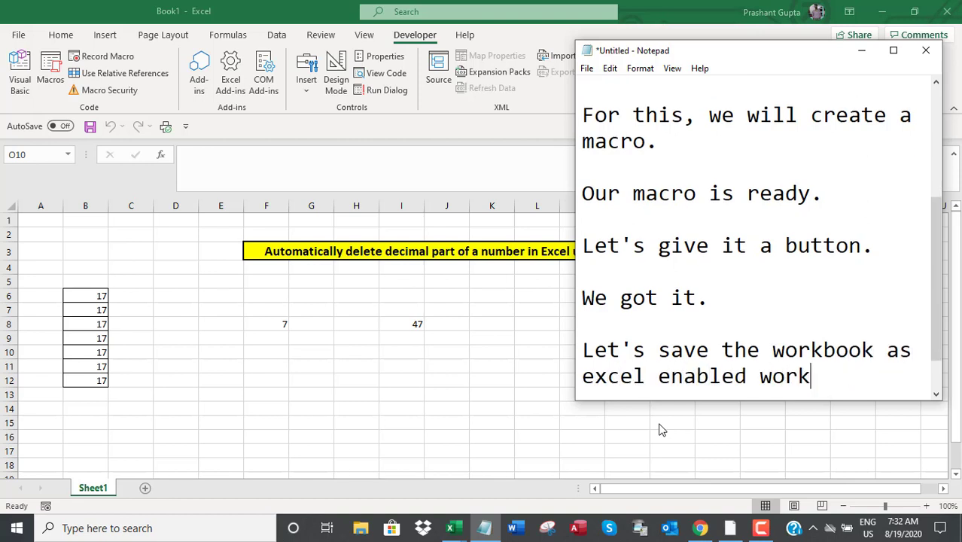
pyautogui.write('book.')
pyautogui.press('Return')
pyautogui.press('Return')
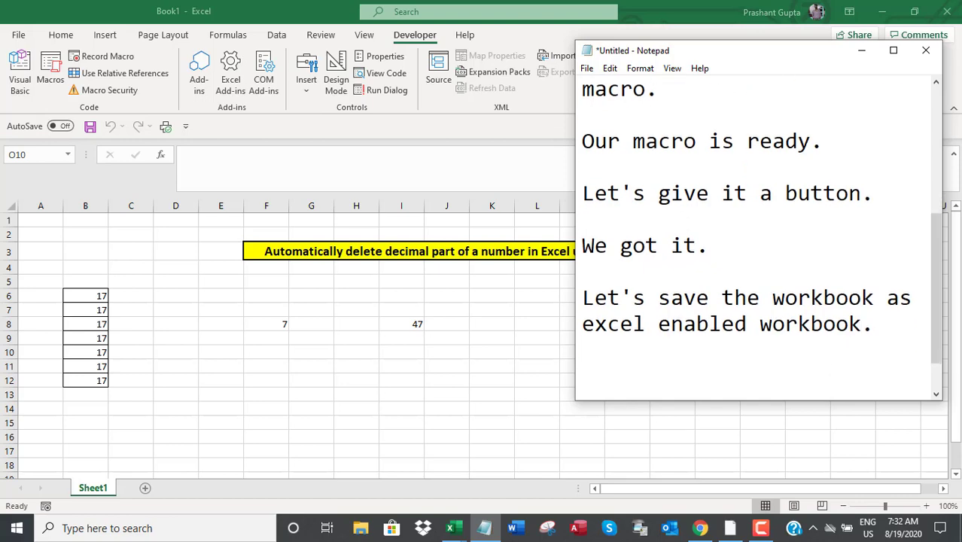
# - Save the workbook to the Desktop as Test_7 in Excel Macro-Enabled Workbook (*.xlsm) format
pyautogui.click(862, 51)
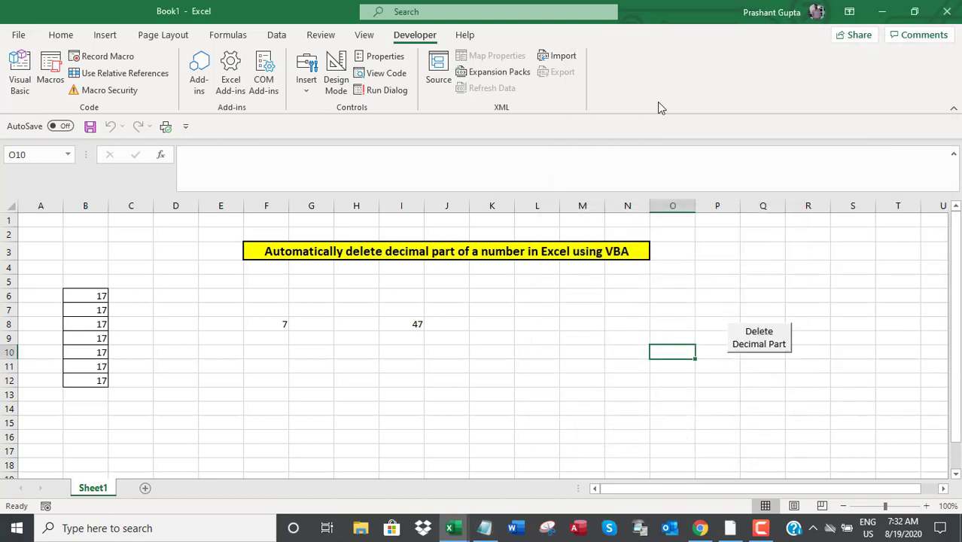
pyautogui.click(18, 36)
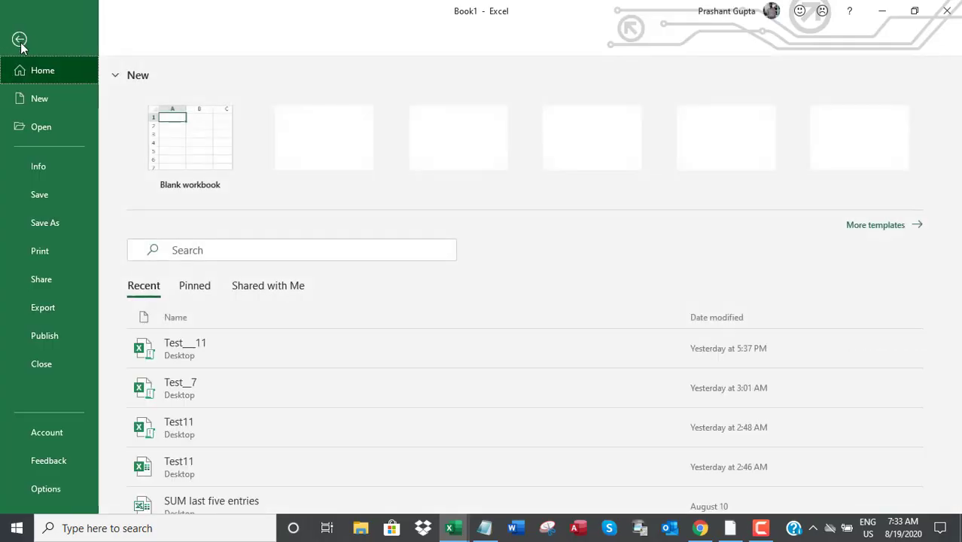
pyautogui.click(52, 224)
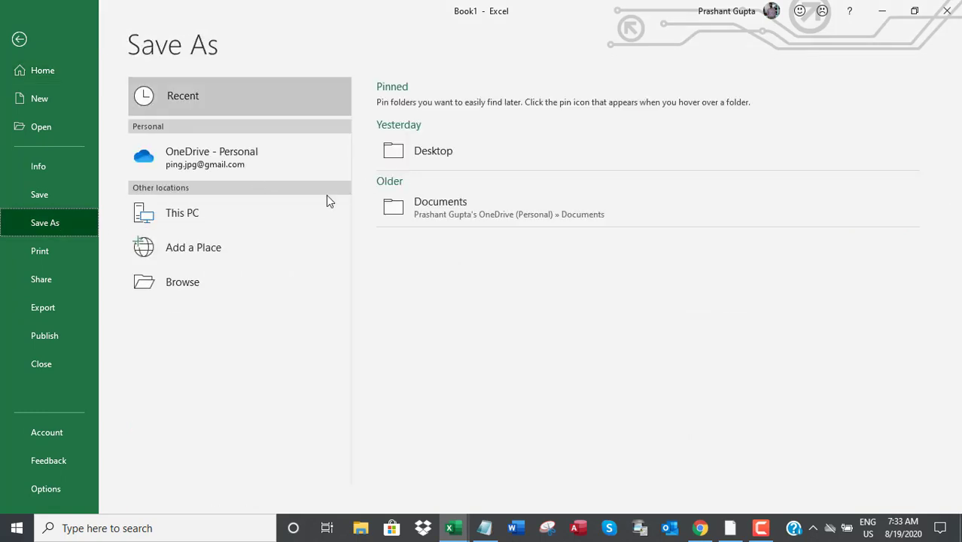
pyautogui.click(419, 150)
pyautogui.click(443, 104)
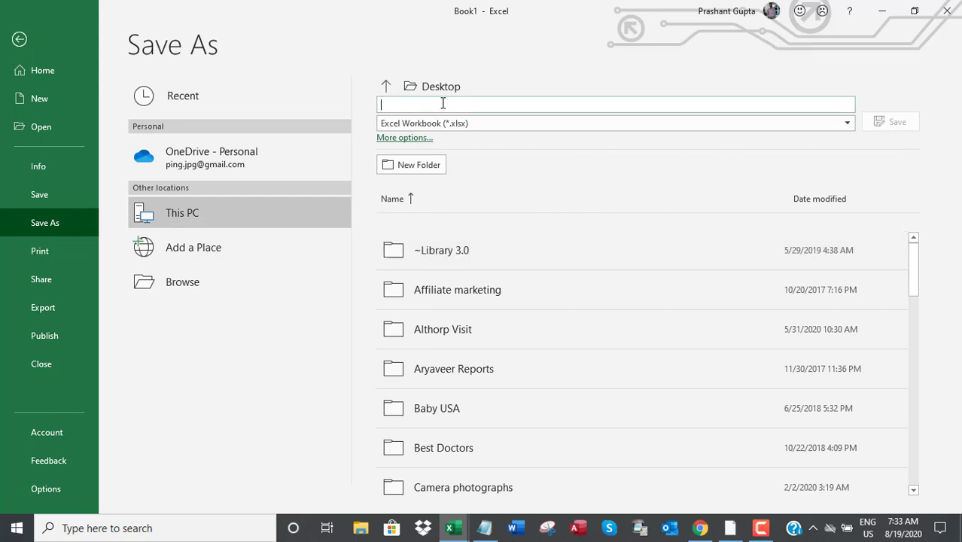
pyautogui.write('Test_7')
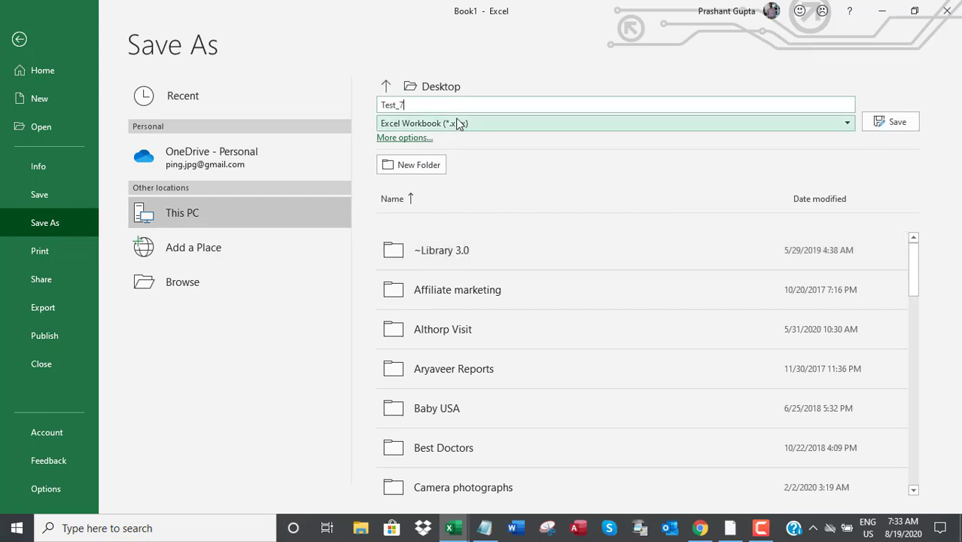
pyautogui.click(449, 122)
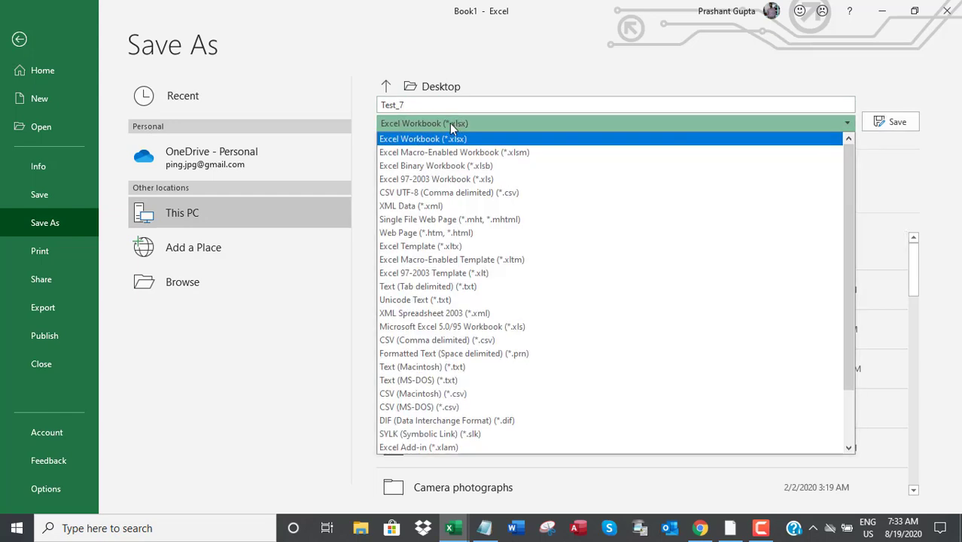
pyautogui.click(426, 154)
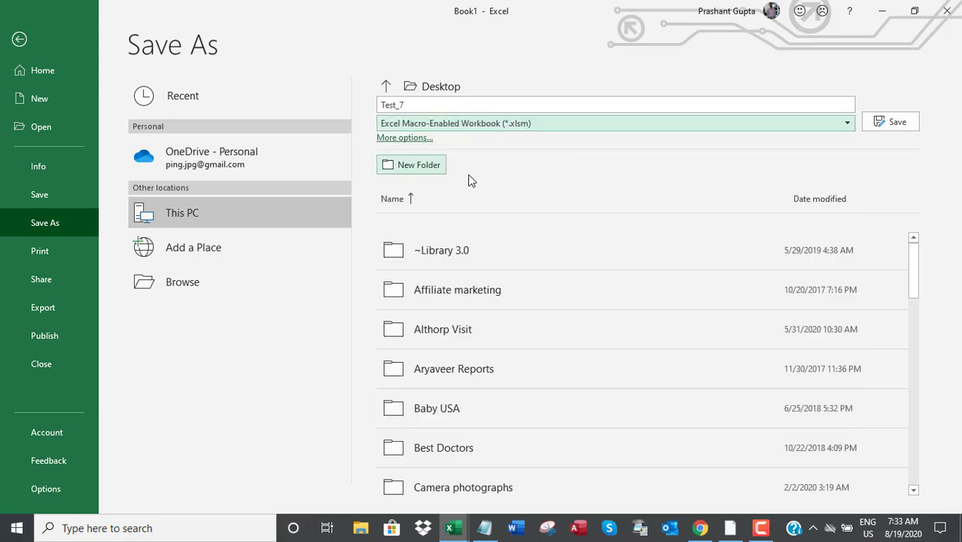
pyautogui.click(885, 124)
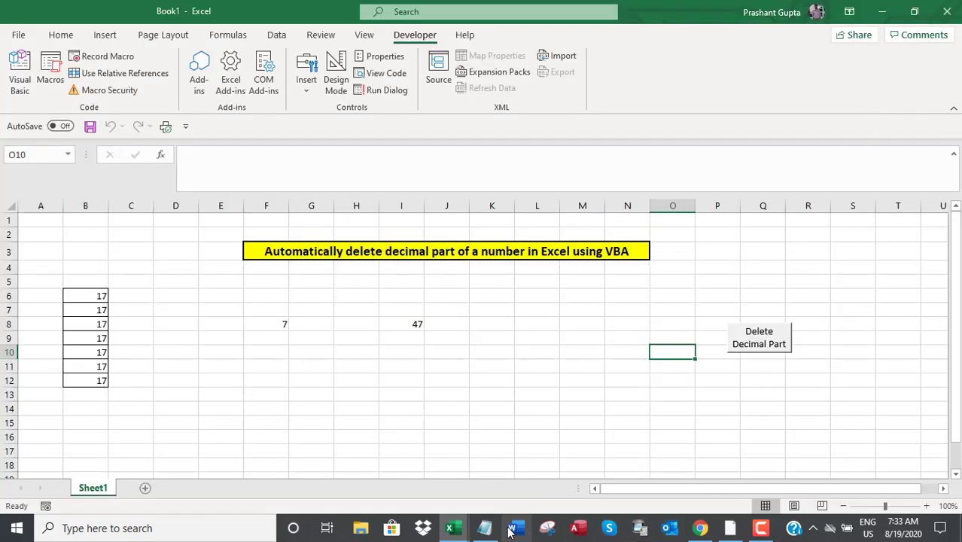
# - Replace 'excel' with 'Macro' in the save line and add 'Sorry' on a new line
pyautogui.click(484, 528)
pyautogui.click(651, 322)
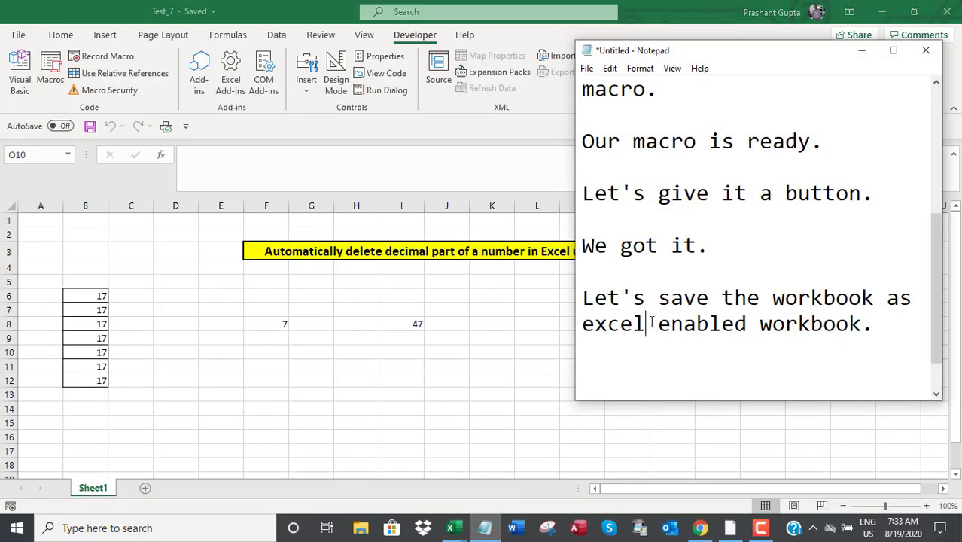
pyautogui.press('BackSpace')
pyautogui.press('BackSpace')
pyautogui.press('BackSpace')
pyautogui.press('BackSpace')
pyautogui.press('BackSpace')
pyautogui.write('M')
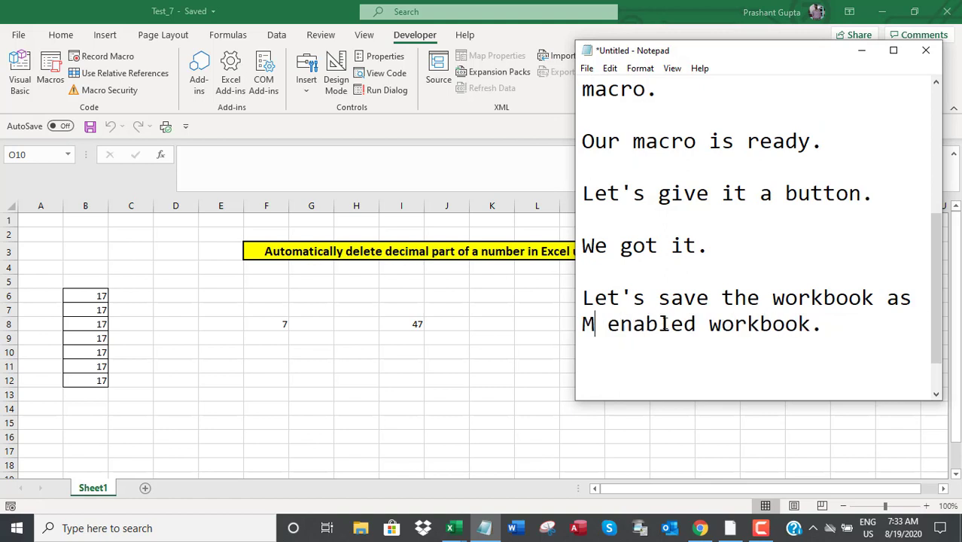
pyautogui.write('acro')
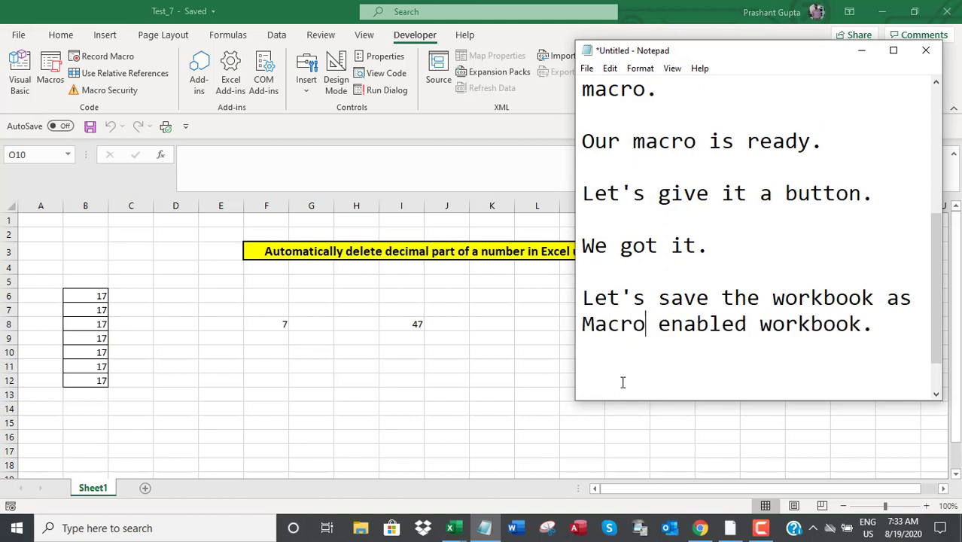
pyautogui.write('Sorry')
pyautogui.press('Return')
pyautogui.press('Return')
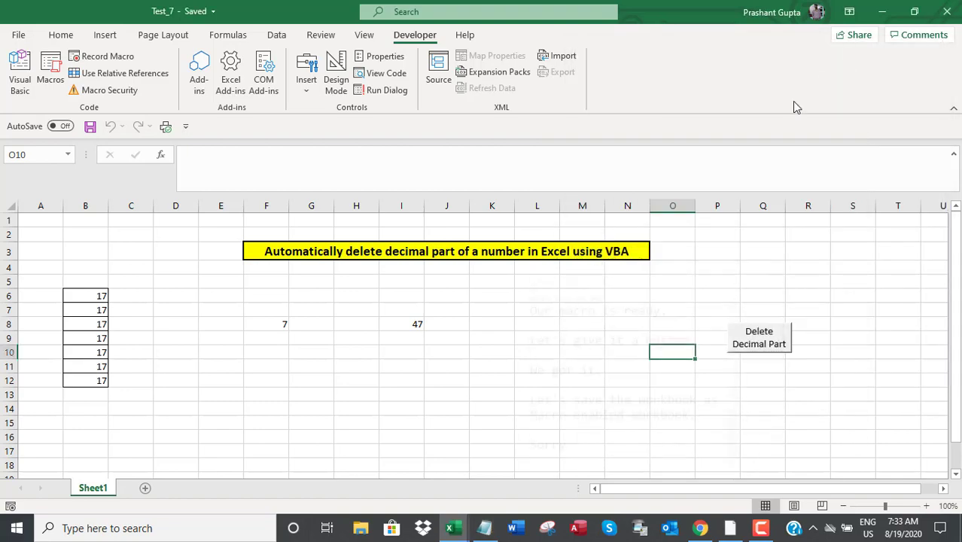
# - Return to the worksheet, glance at the File view, and select cell H4
pyautogui.click(862, 51)
pyautogui.click(18, 35)
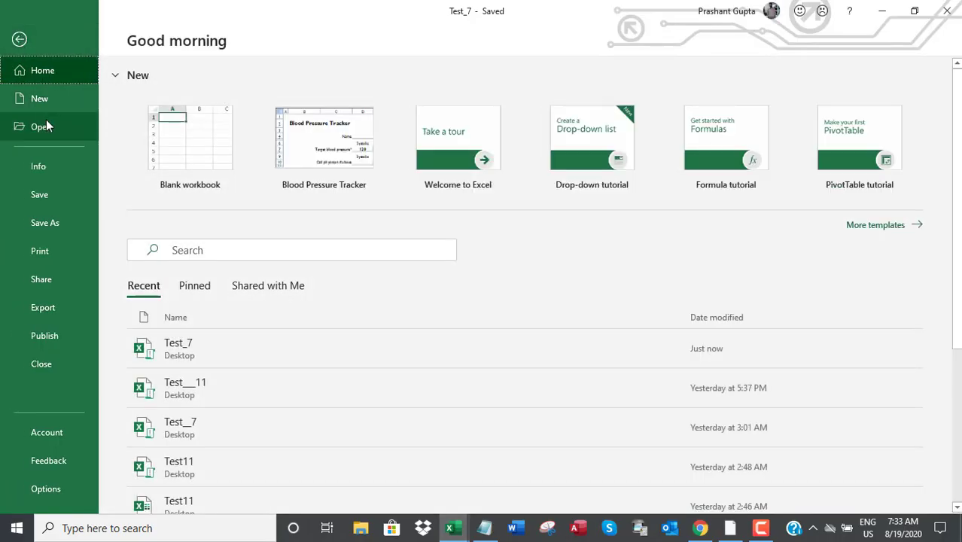
pyautogui.press('Escape')
pyautogui.click(348, 270)
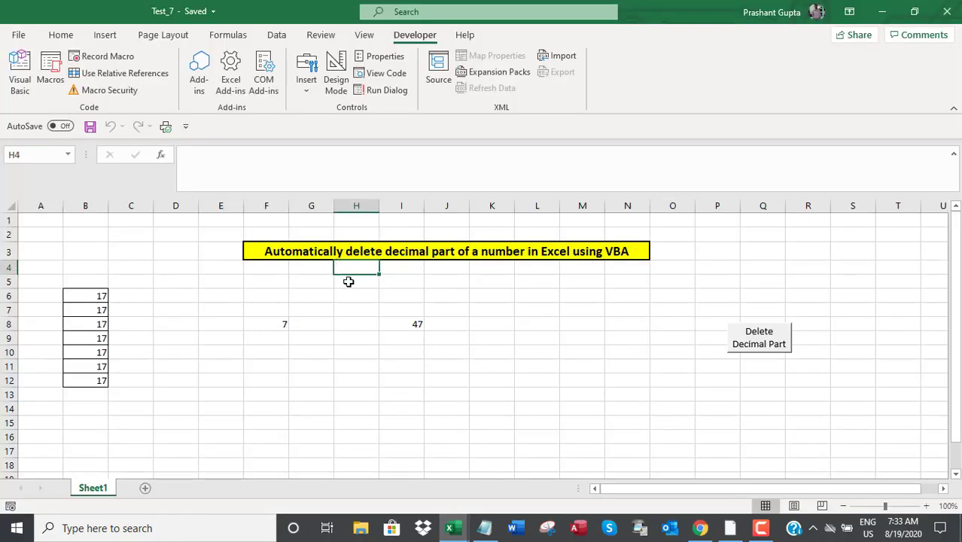
# - Add the closing line 'Let's end it here.' to the note and minimize it
pyautogui.click(486, 527)
pyautogui.write('Let')
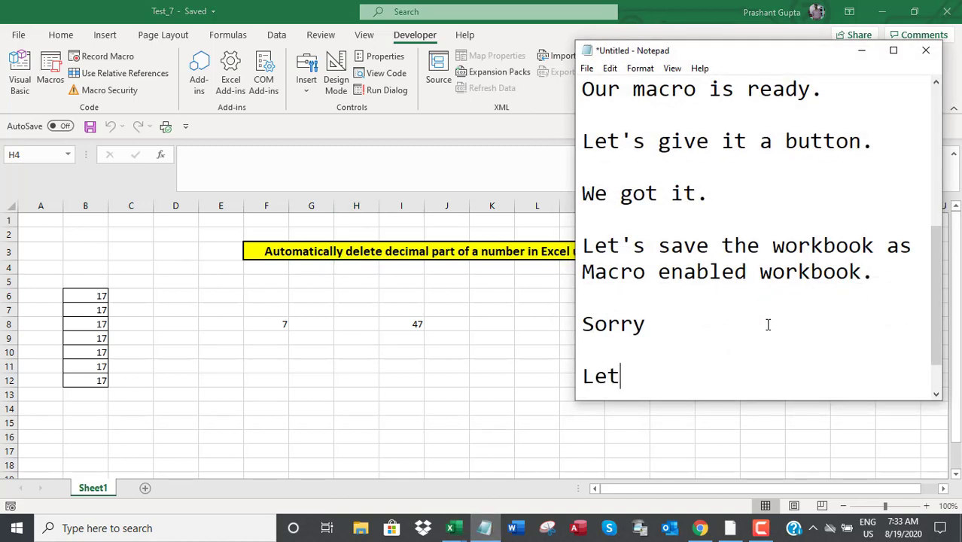
pyautogui.write("'s end it here.")
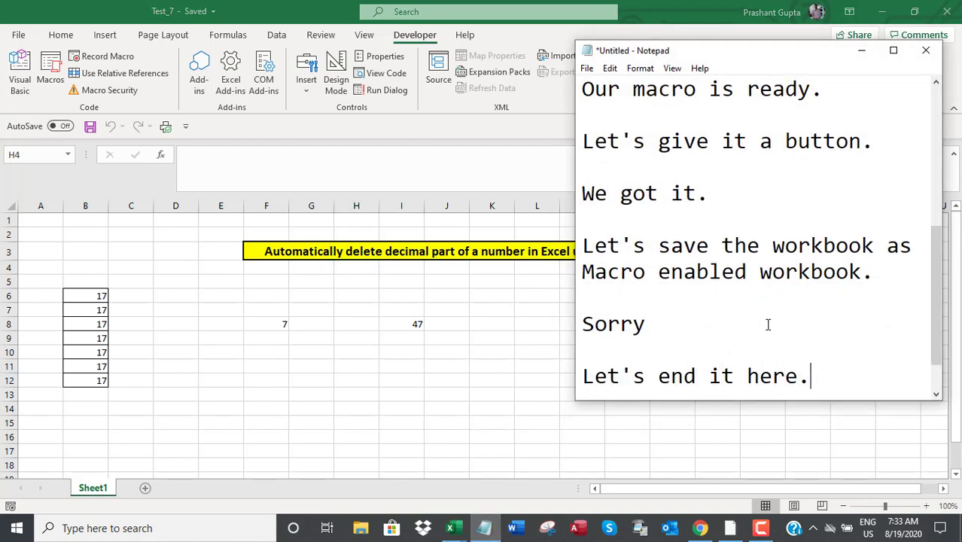
pyautogui.write(',')
pyautogui.press('Return')
pyautogui.press('Return')
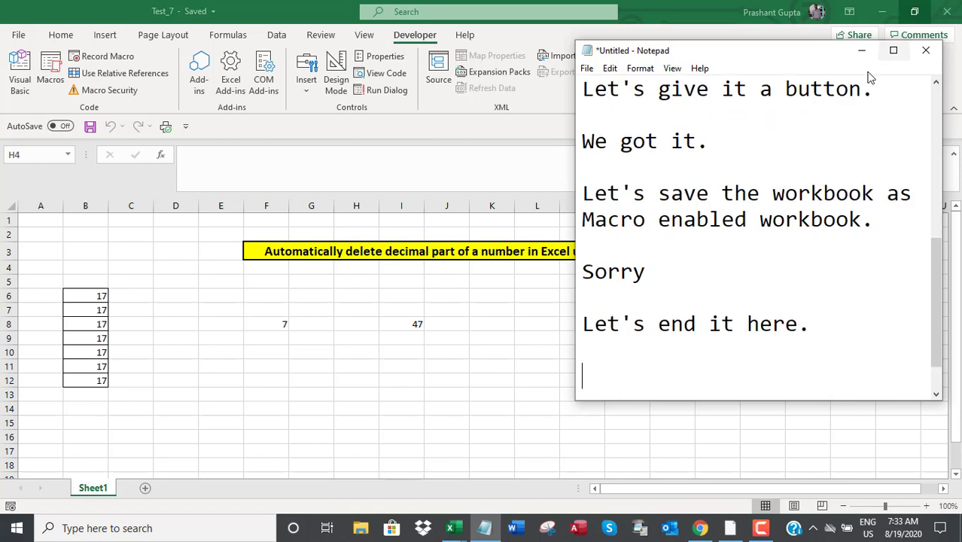
pyautogui.click(862, 51)
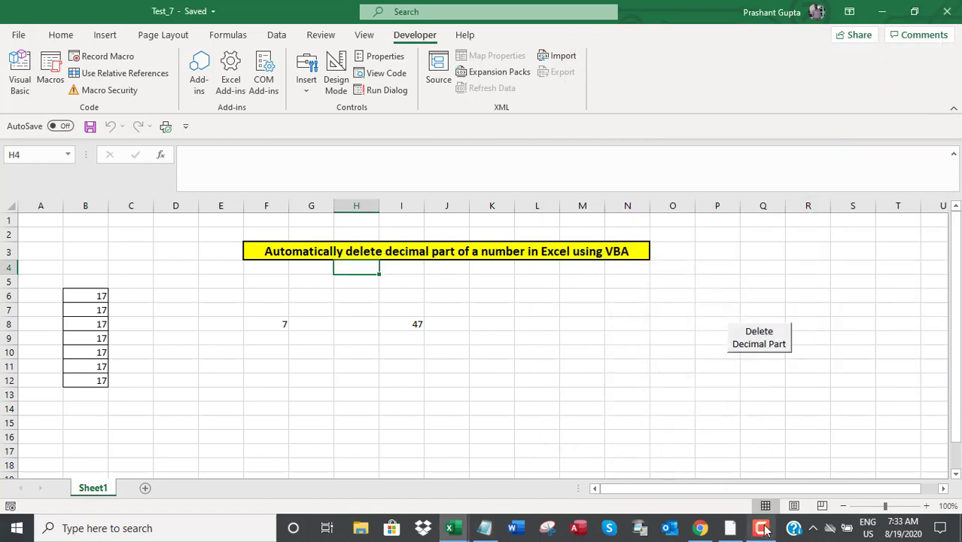